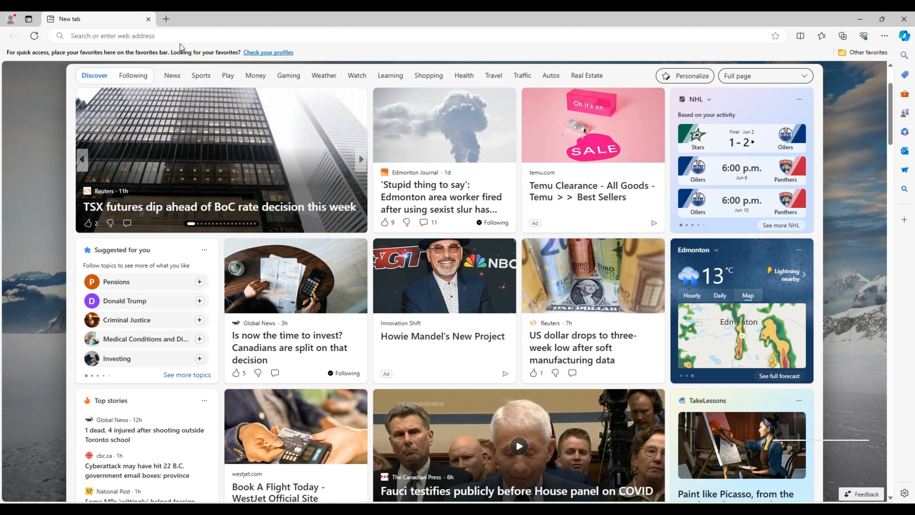
Load canada.ca from the address bar, choose English, and open the Taxes section
{"action": "left_click", "coordinate": [173, 36]}
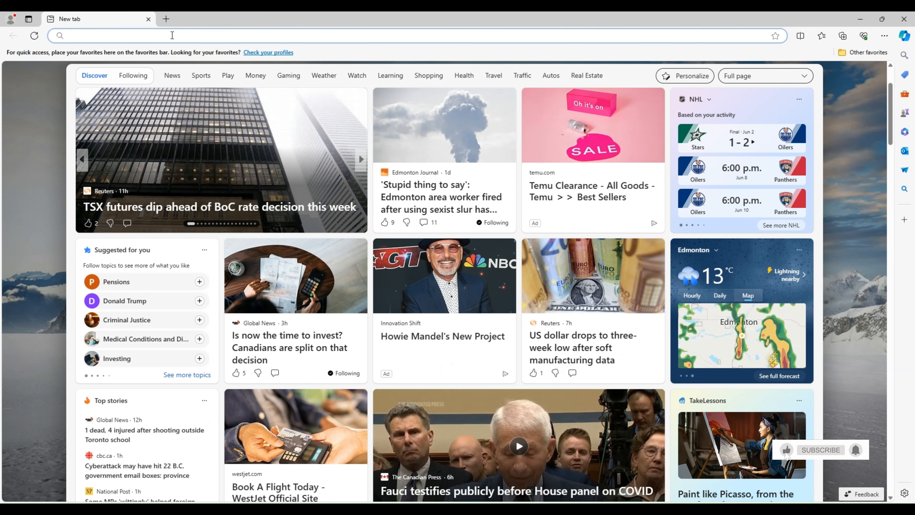
{"action": "type", "text": "canada.ca"}
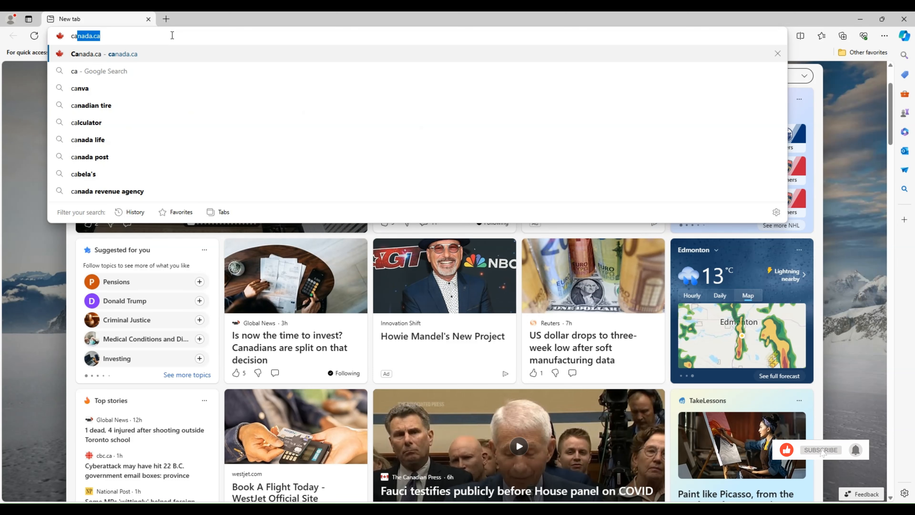
{"action": "key", "text": "Return"}
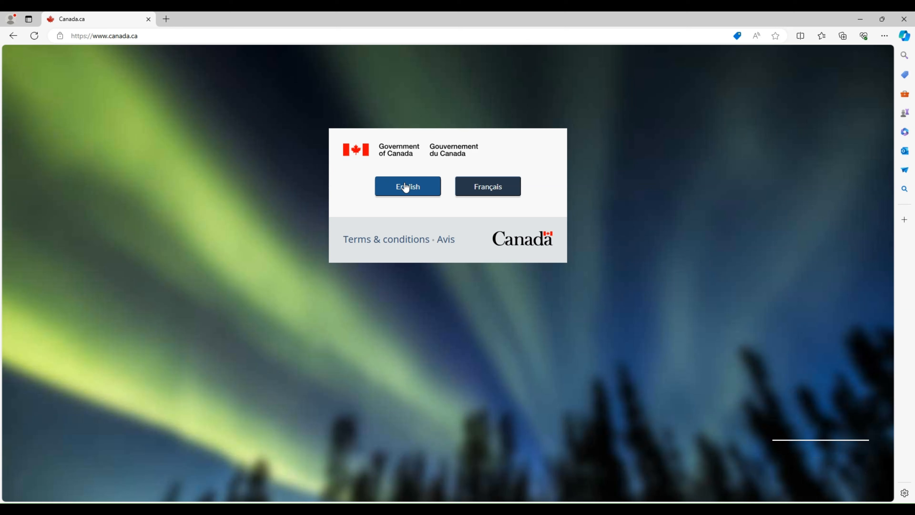
{"action": "left_click", "coordinate": [405, 187]}
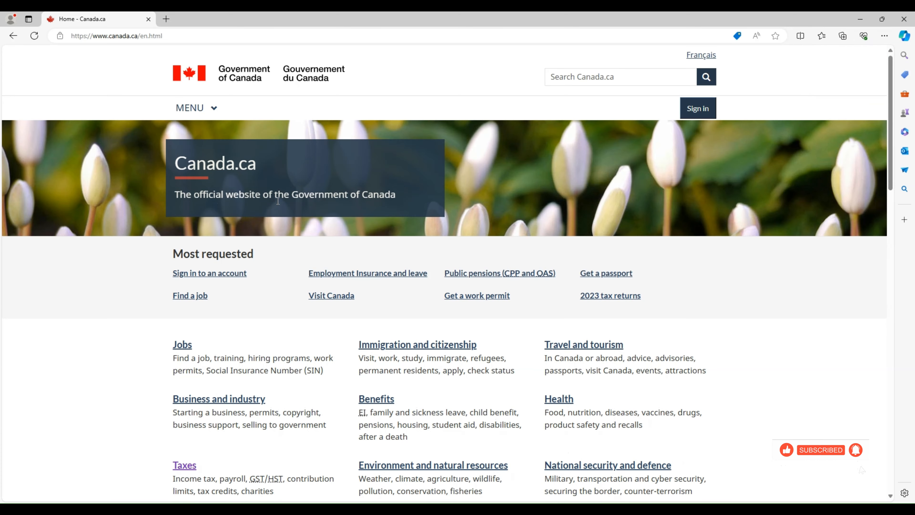
{"action": "scroll", "coordinate": [279, 247], "scroll_direction": "down", "scroll_amount": 5}
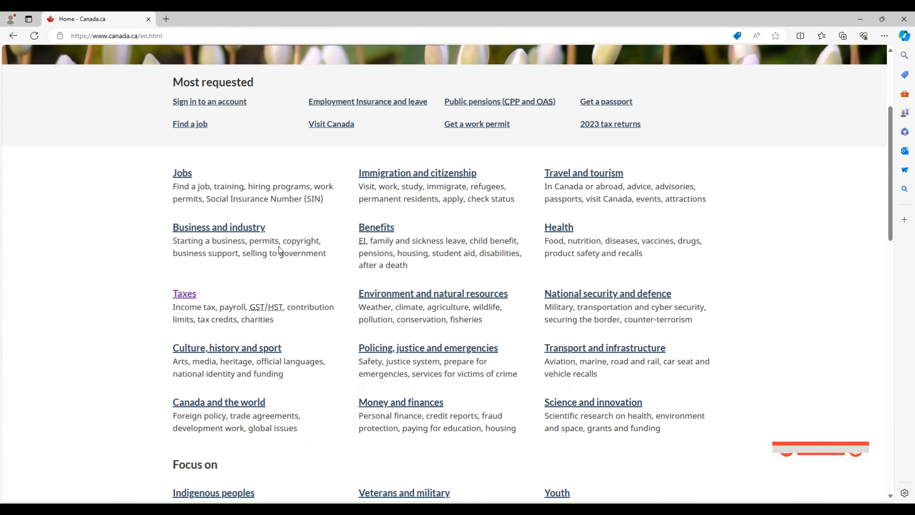
{"action": "left_click", "coordinate": [183, 277]}
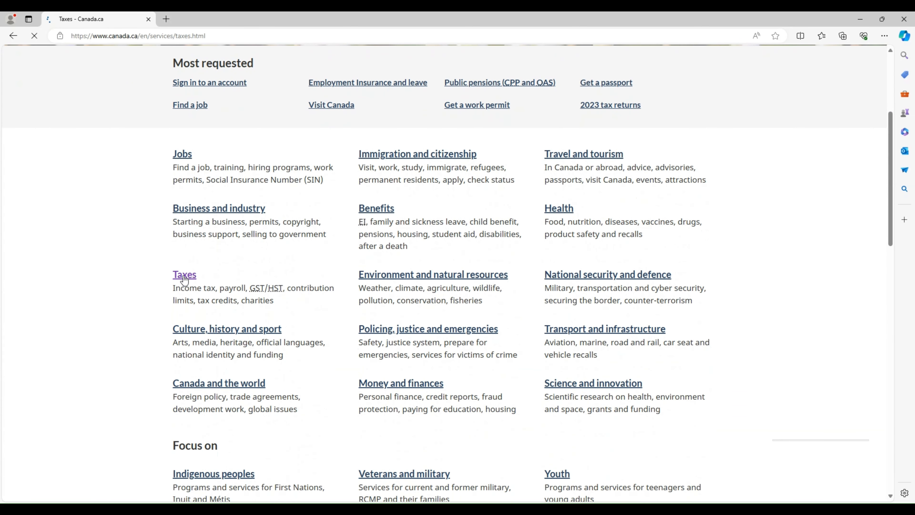
{"action": "scroll", "coordinate": [271, 258], "scroll_direction": "down", "scroll_amount": 5}
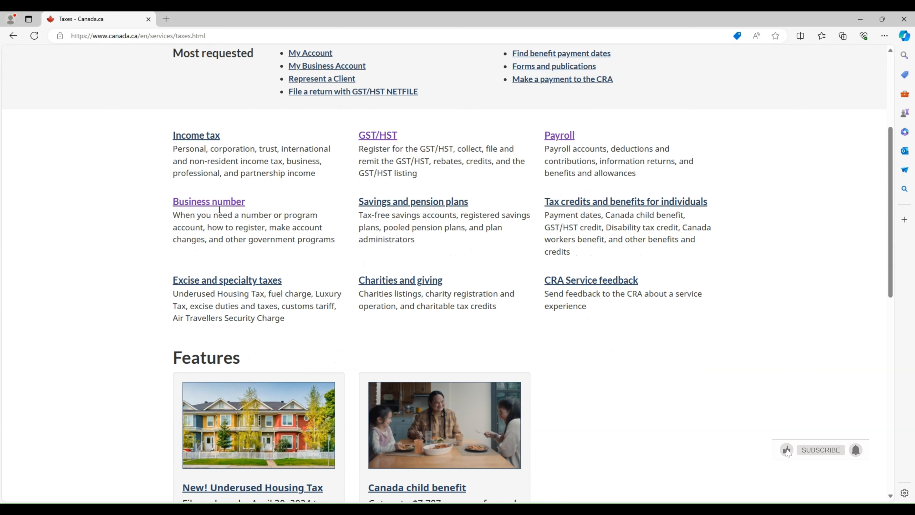
Open the Business number page, then the guide 'How to register for a business number or CRA program accounts'
{"action": "left_click", "coordinate": [219, 202]}
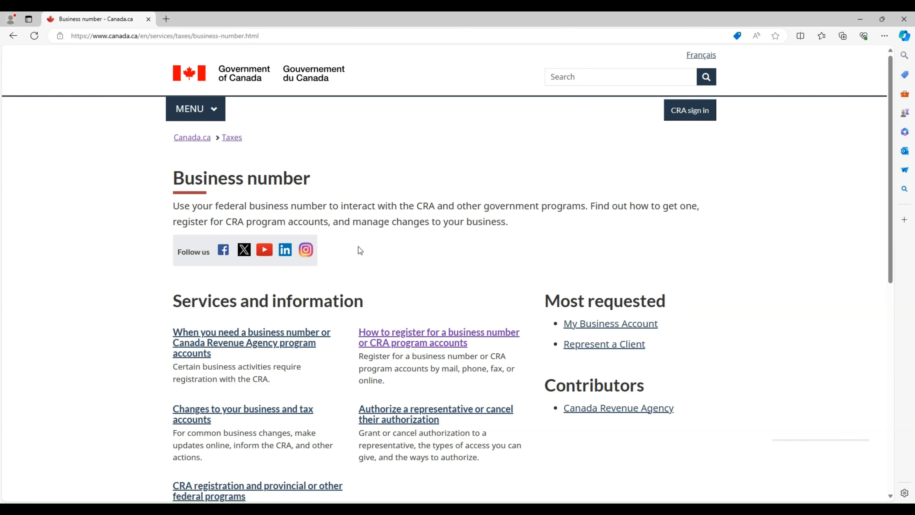
{"action": "scroll", "coordinate": [358, 247], "scroll_direction": "down", "scroll_amount": 1}
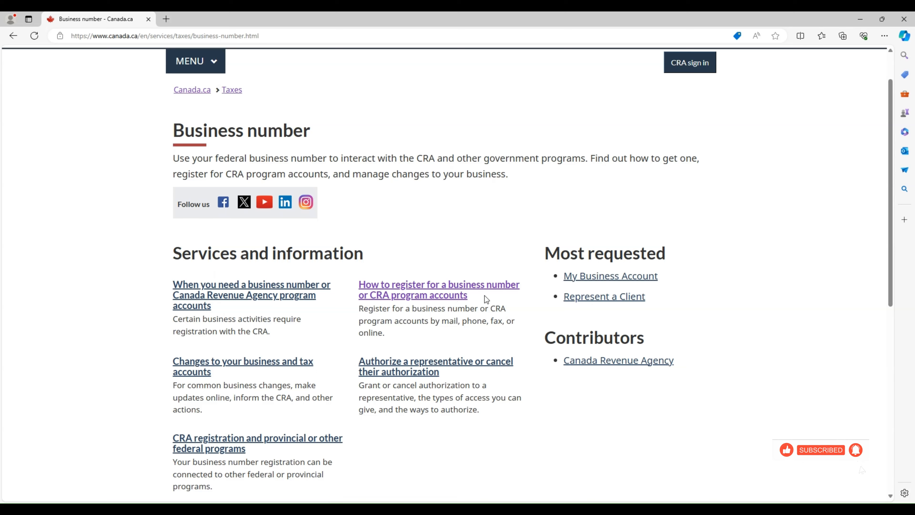
{"action": "left_click_drag", "start_coordinate": [473, 298], "coordinate": [389, 265]}
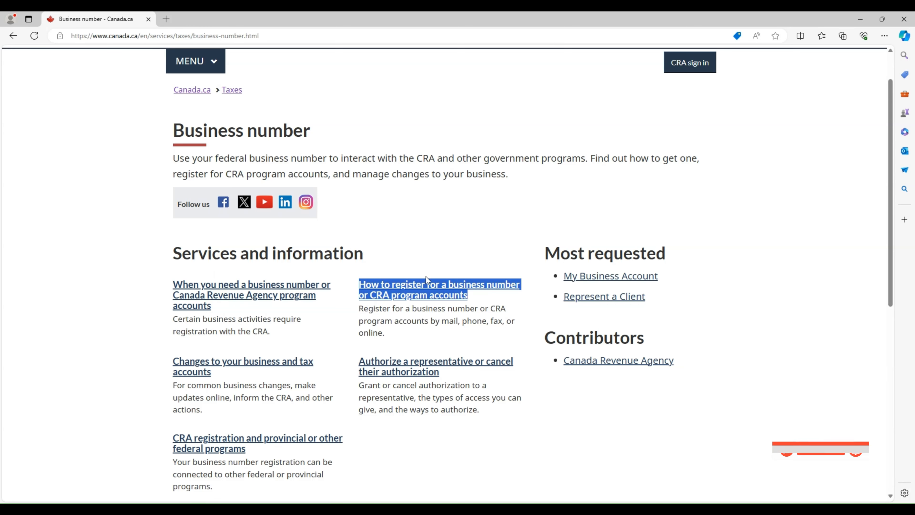
{"action": "left_click", "coordinate": [419, 288]}
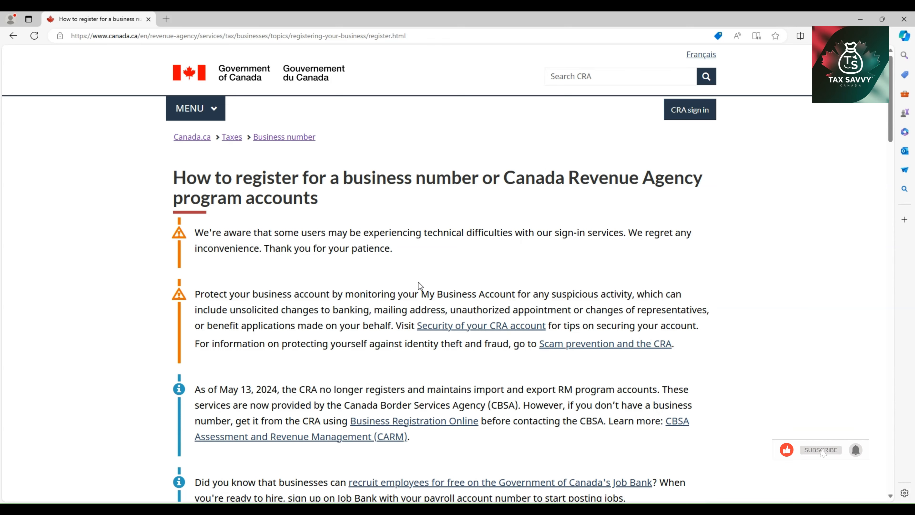
Scroll the guide past Business Registration Online to the non-resident registration web form section
{"action": "scroll", "coordinate": [418, 283], "scroll_direction": "down", "scroll_amount": 3}
{"action": "scroll", "coordinate": [418, 282], "scroll_direction": "down", "scroll_amount": 3}
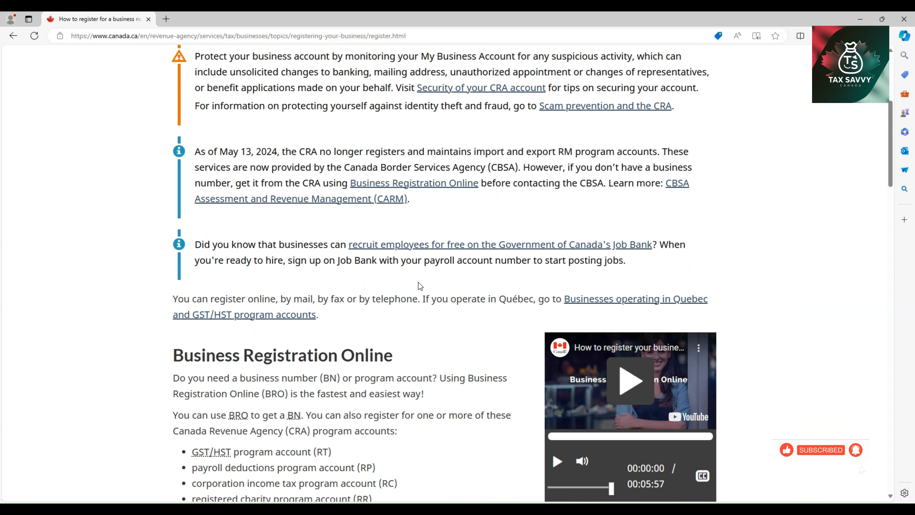
{"action": "scroll", "coordinate": [418, 282], "scroll_direction": "down", "scroll_amount": 15}
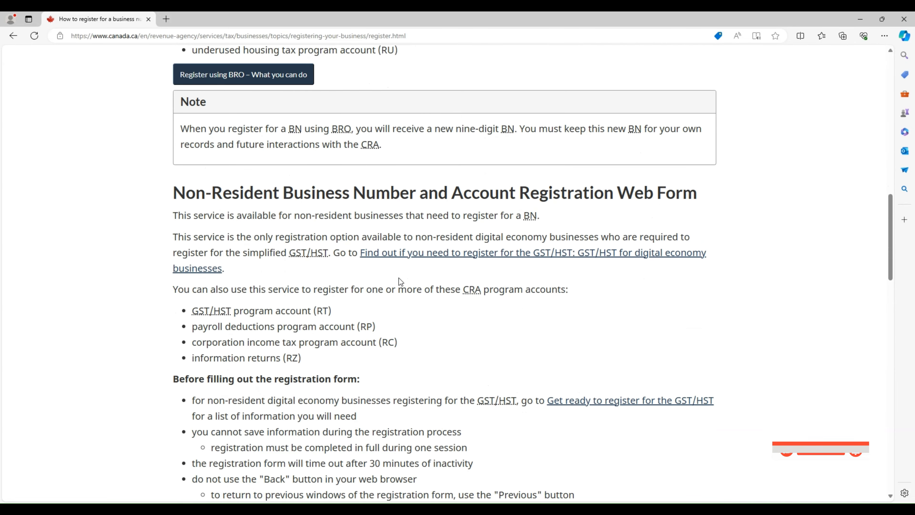
{"action": "scroll", "coordinate": [262, 349], "scroll_direction": "down", "scroll_amount": 3}
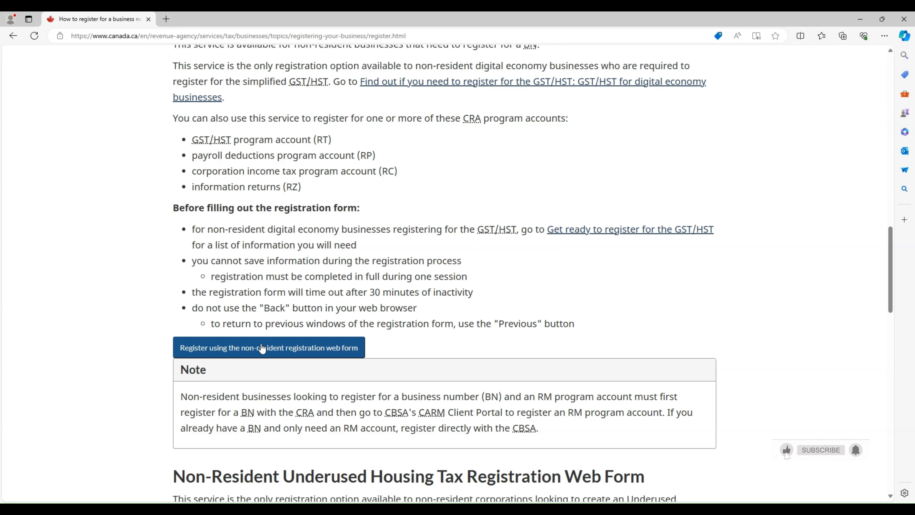
{"action": "scroll", "coordinate": [262, 348], "scroll_direction": "up", "scroll_amount": 10}
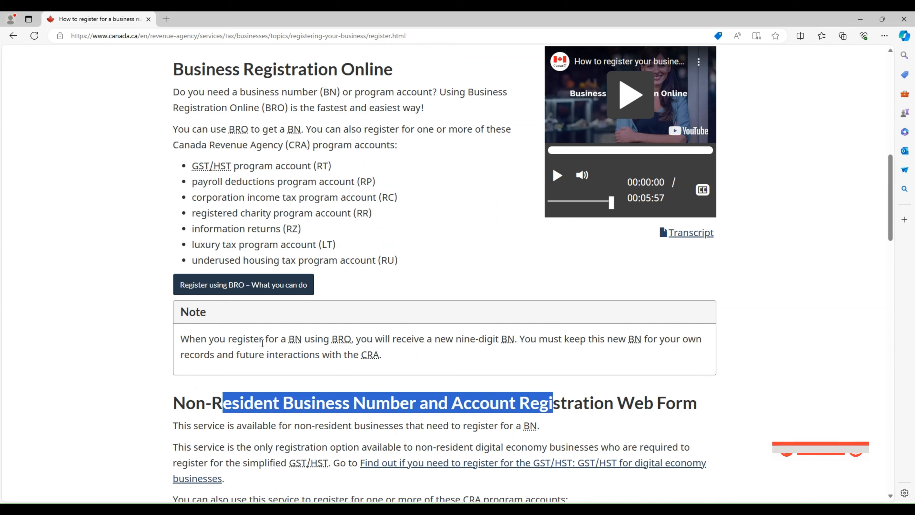
{"action": "scroll", "coordinate": [390, 156], "scroll_direction": "up", "scroll_amount": 3}
{"action": "left_click_drag", "start_coordinate": [391, 157], "coordinate": [172, 165]}
{"action": "scroll", "coordinate": [492, 281], "scroll_direction": "down", "scroll_amount": 15}
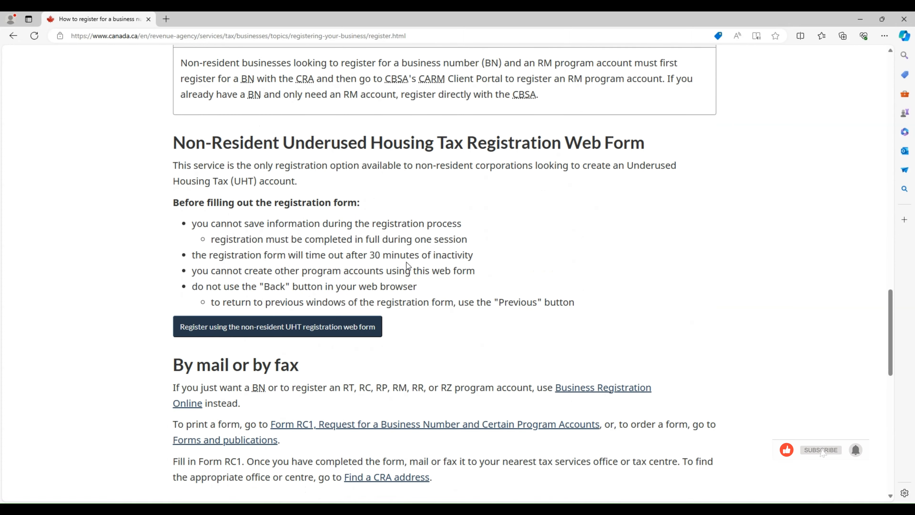
{"action": "scroll", "coordinate": [406, 262], "scroll_direction": "down", "scroll_amount": 1}
{"action": "scroll", "coordinate": [406, 261], "scroll_direction": "up", "scroll_amount": 7}
{"action": "scroll", "coordinate": [406, 262], "scroll_direction": "up", "scroll_amount": 3}
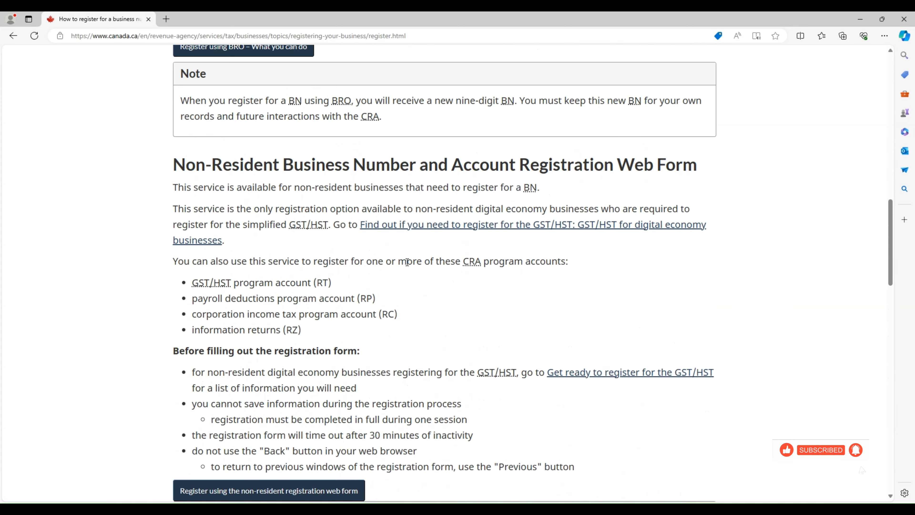
{"action": "scroll", "coordinate": [322, 252], "scroll_direction": "down", "scroll_amount": 2}
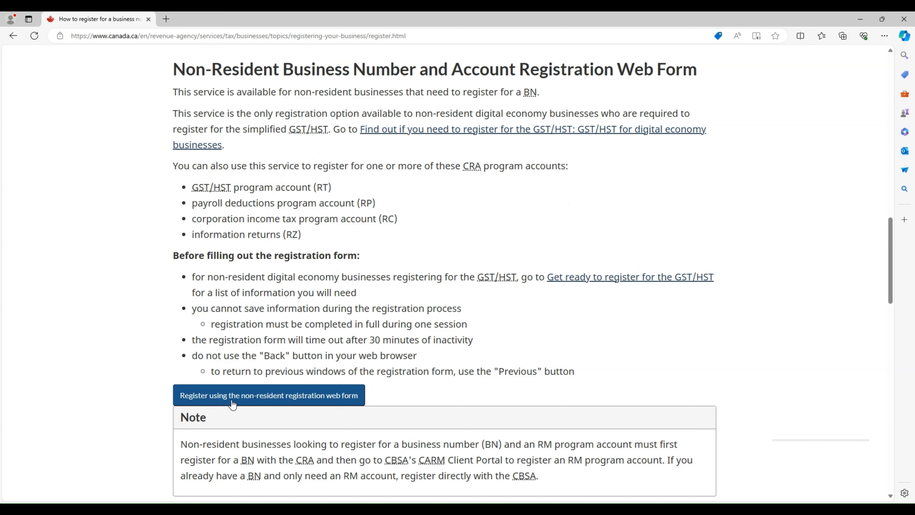
Start the non-resident registration web form and agree to its terms of use
{"action": "left_click", "coordinate": [233, 404]}
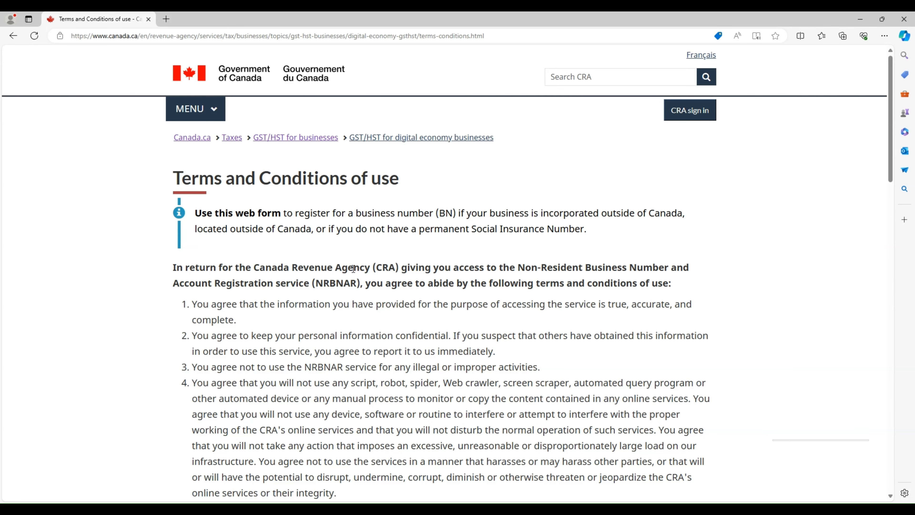
{"action": "scroll", "coordinate": [345, 268], "scroll_direction": "down", "scroll_amount": 8}
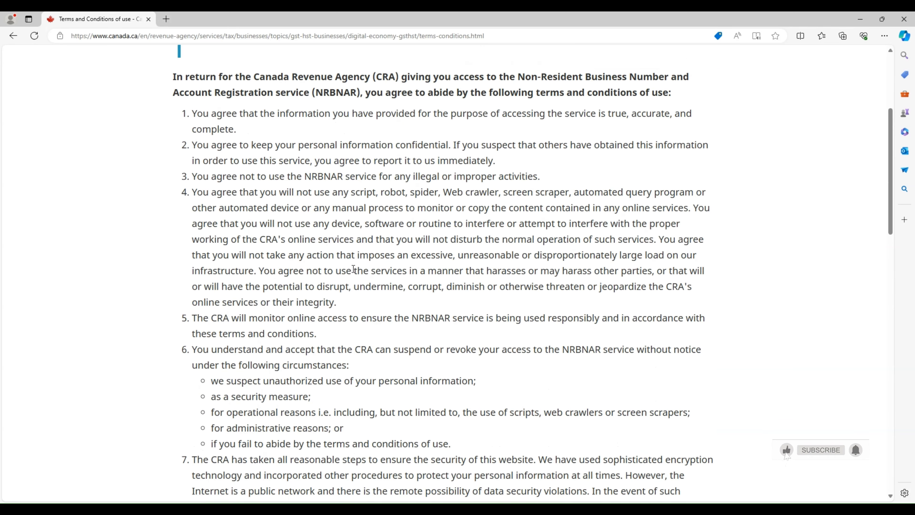
{"action": "scroll", "coordinate": [338, 267], "scroll_direction": "down", "scroll_amount": 15}
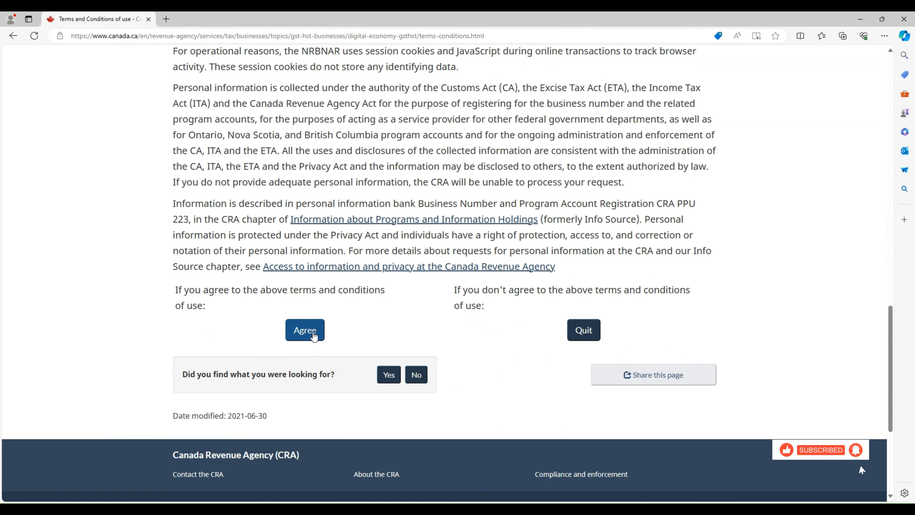
{"action": "left_click", "coordinate": [305, 330]}
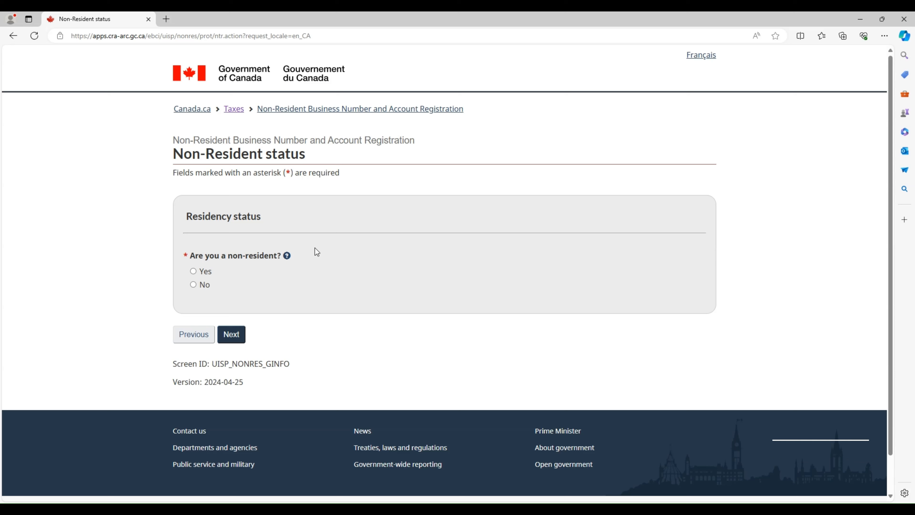
Answer Yes to 'Are you a non-resident?' and continue to the next page
{"action": "left_click", "coordinate": [194, 271]}
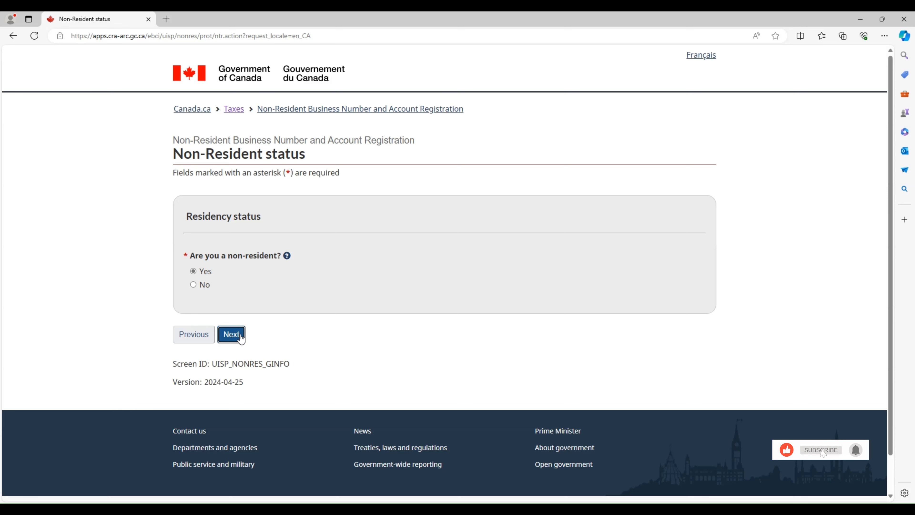
{"action": "left_click", "coordinate": [232, 335]}
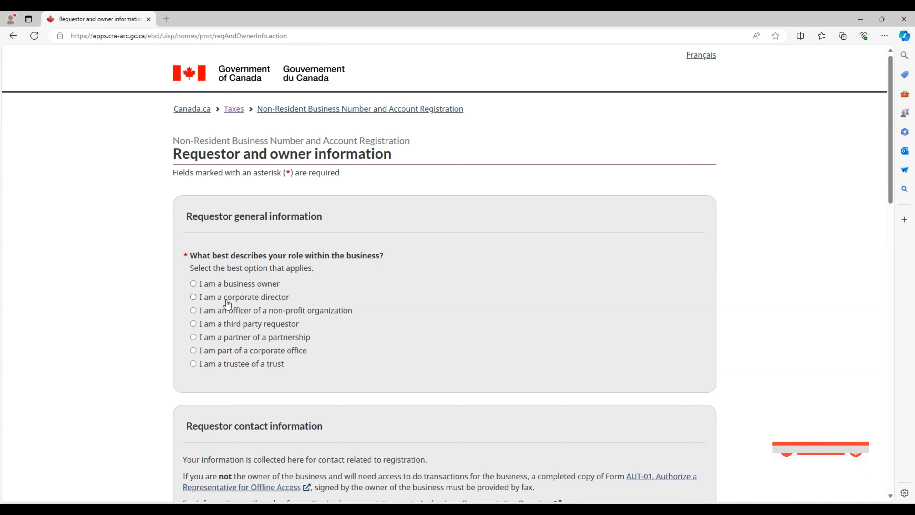
Select 'I am a business owner' as the requestor's role within the business
{"action": "scroll", "coordinate": [227, 306], "scroll_direction": "down", "scroll_amount": 1}
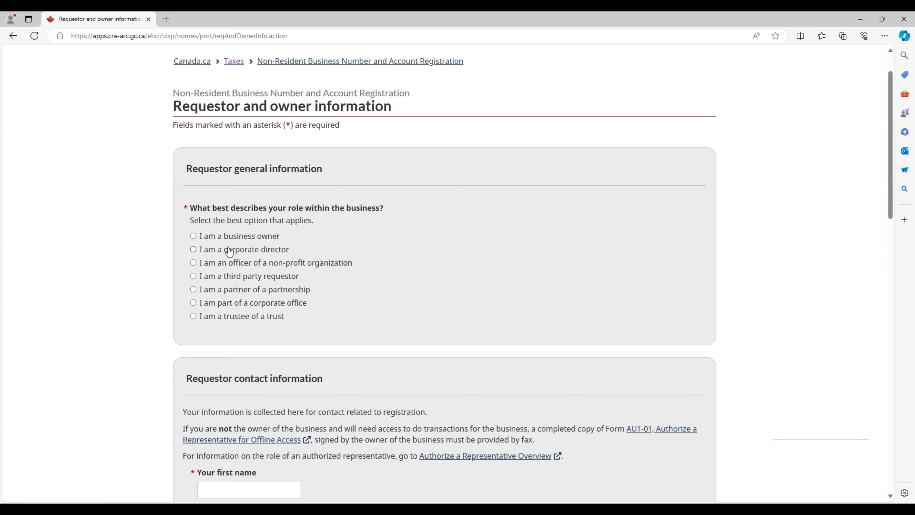
{"action": "left_click", "coordinate": [207, 239]}
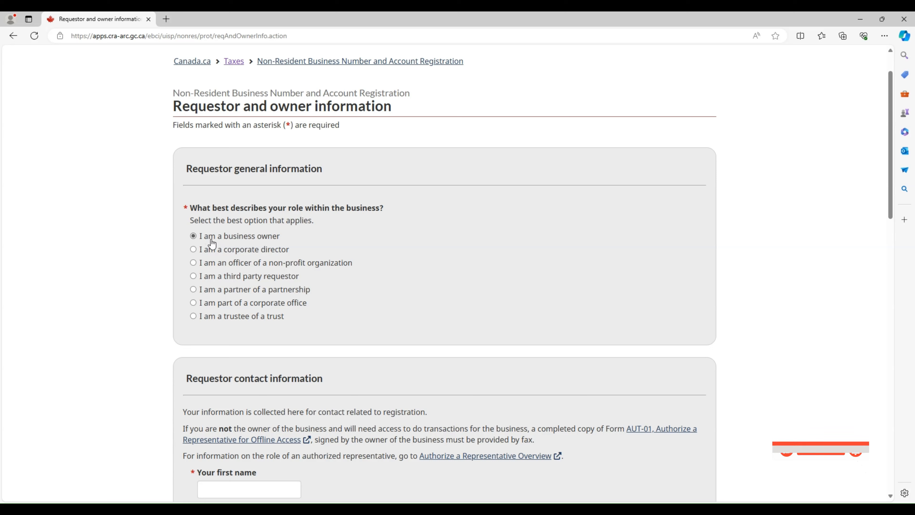
{"action": "left_click", "coordinate": [268, 277]}
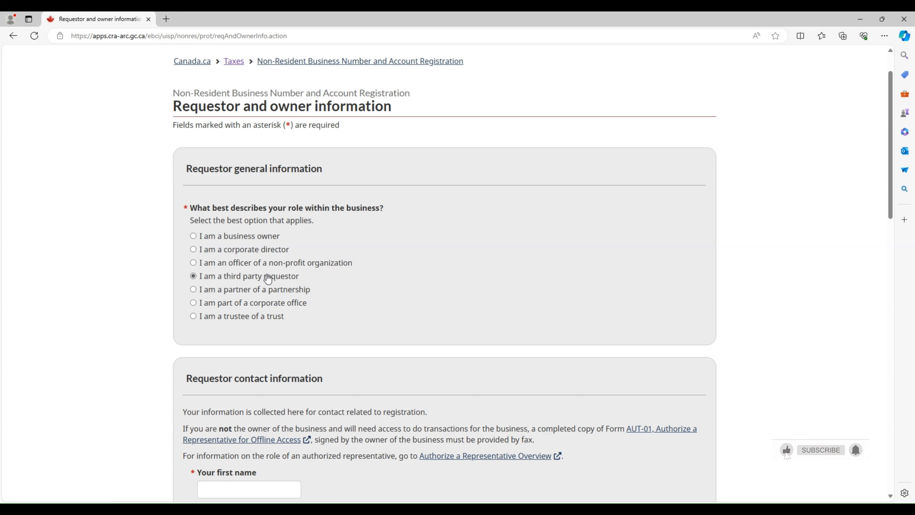
{"action": "left_click", "coordinate": [239, 238]}
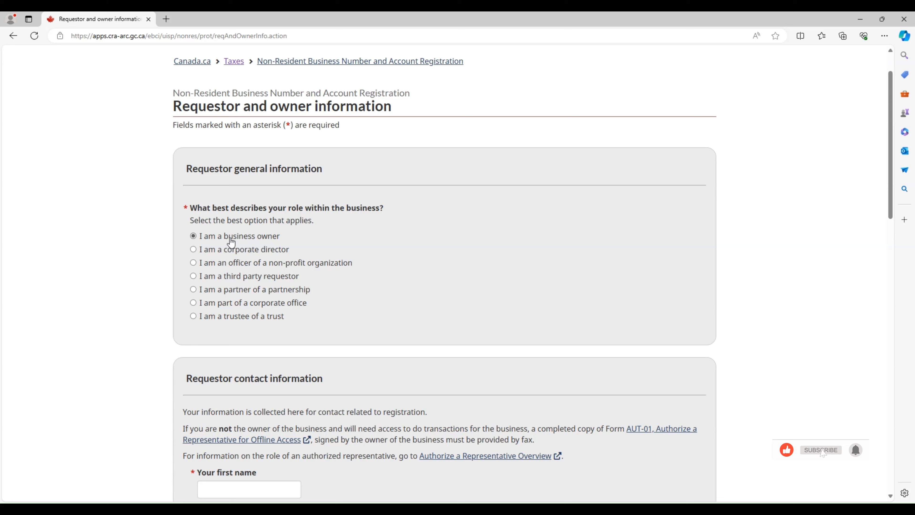
{"action": "scroll", "coordinate": [292, 267], "scroll_direction": "down", "scroll_amount": 6}
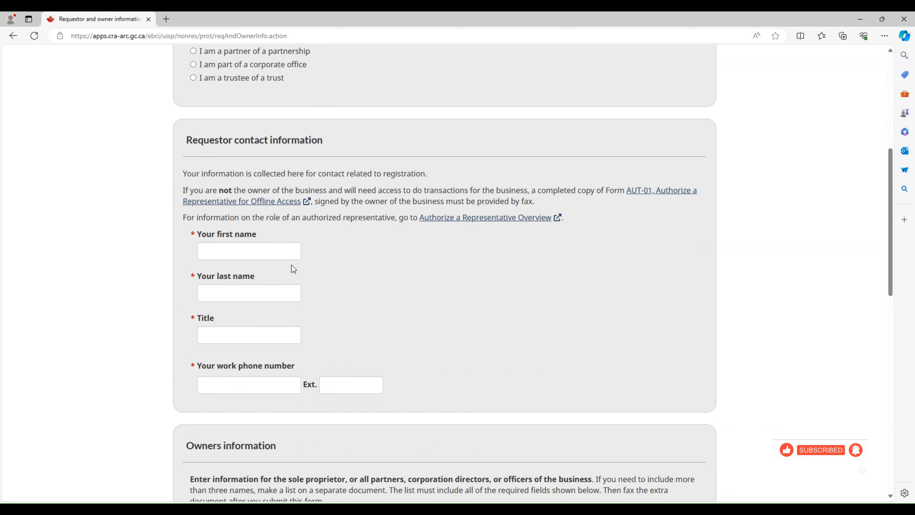
Fill the requestor's first name using browser autofill and retype the last name
{"action": "left_click", "coordinate": [231, 251]}
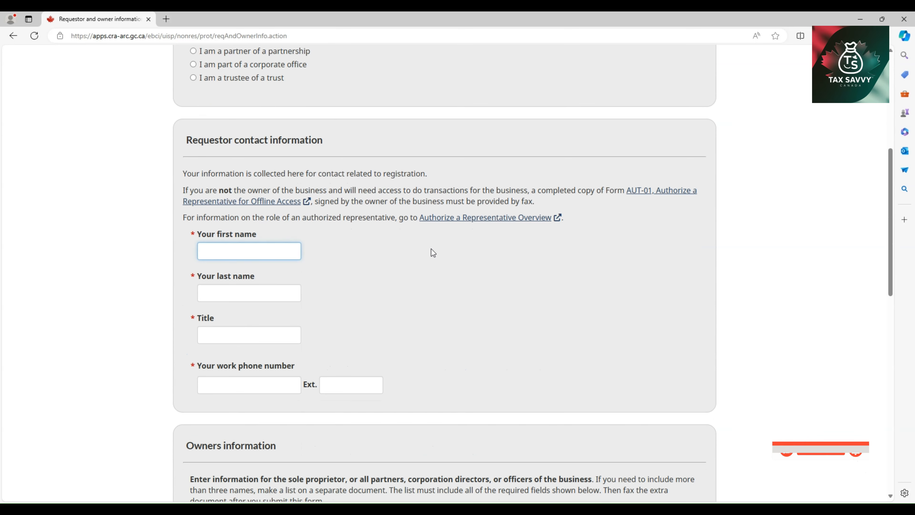
{"action": "left_click", "coordinate": [421, 249]}
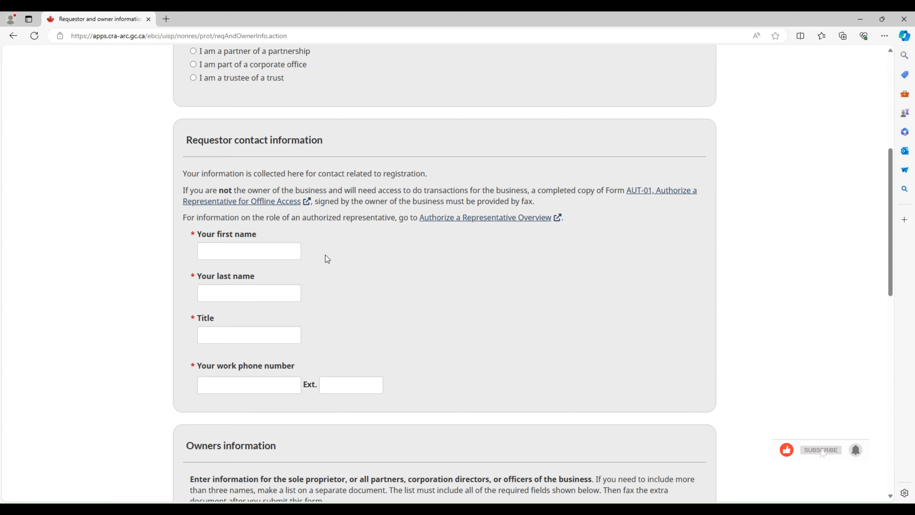
{"action": "left_click", "coordinate": [249, 254]}
{"action": "type", "text": "A"}
{"action": "left_click", "coordinate": [406, 257]}
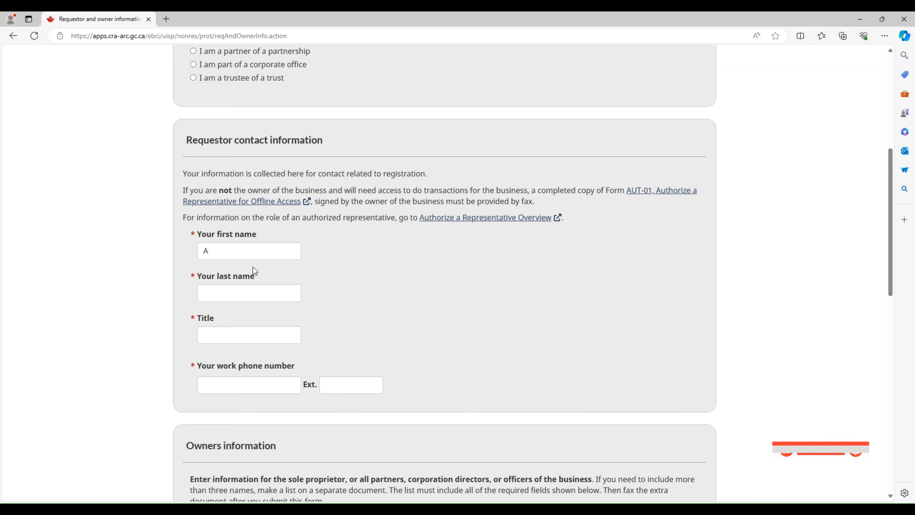
{"action": "left_click", "coordinate": [245, 253]}
{"action": "key", "text": "Tab"}
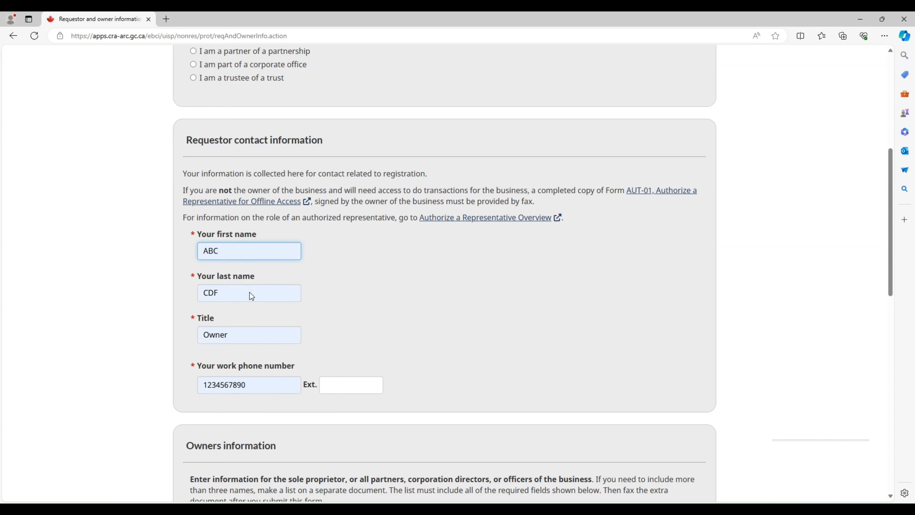
{"action": "left_click", "coordinate": [231, 291]}
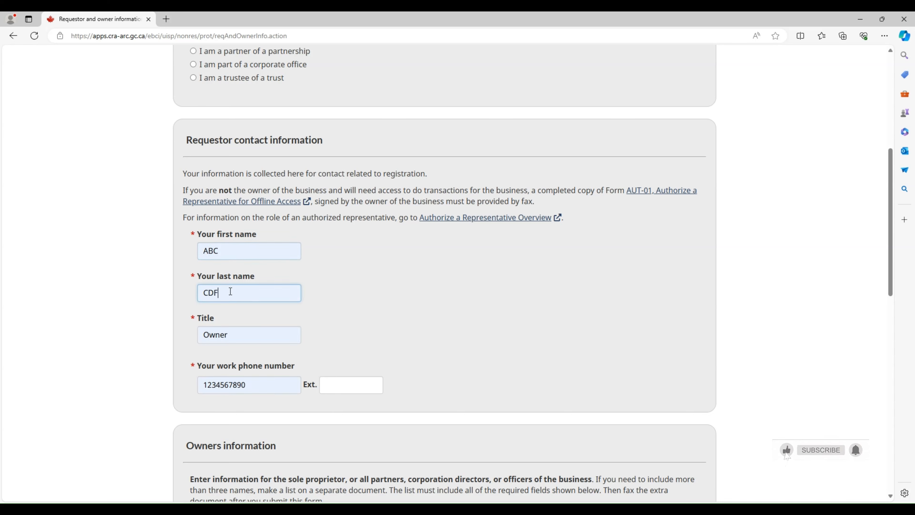
{"action": "key", "text": "BackSpace"}
{"action": "key", "text": "BackSpace"}
{"action": "key", "text": "BackSpace"}
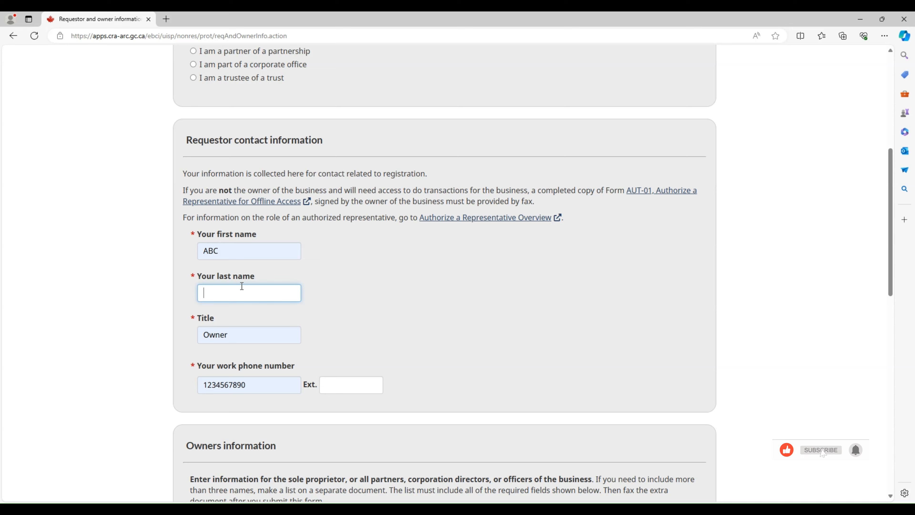
{"action": "type", "text": "XYZ"}
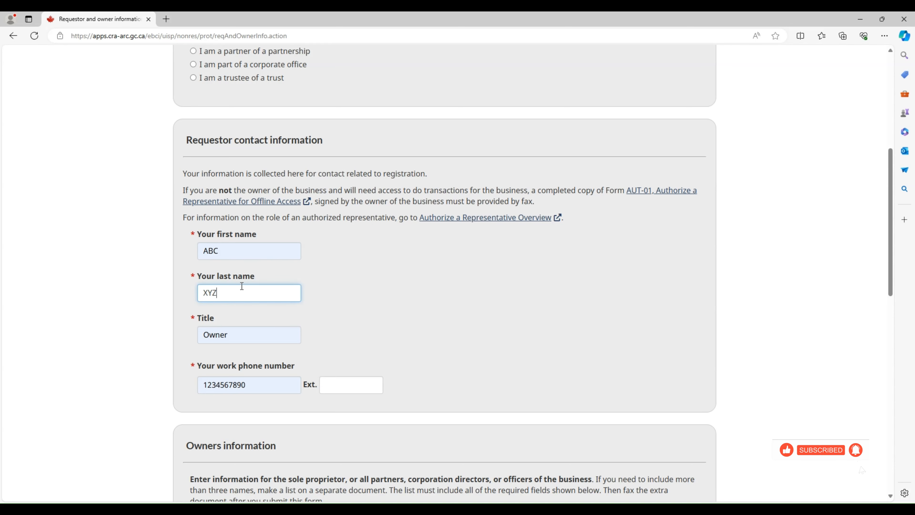
{"action": "scroll", "coordinate": [419, 294], "scroll_direction": "down", "scroll_amount": 3}
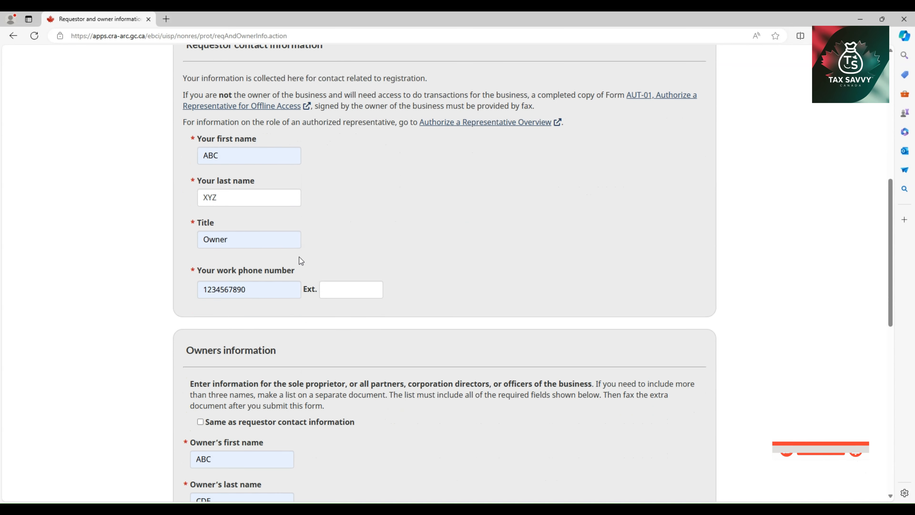
Set the requestor's title to Owner and enter the work phone number
{"action": "left_click", "coordinate": [269, 242]}
{"action": "left_click_drag", "start_coordinate": [270, 242], "coordinate": [222, 255]}
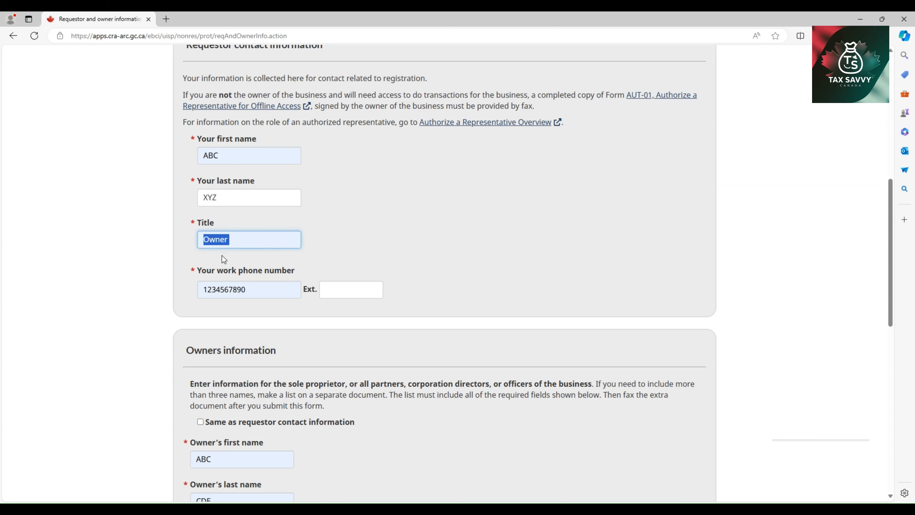
{"action": "type", "text": "Owner"}
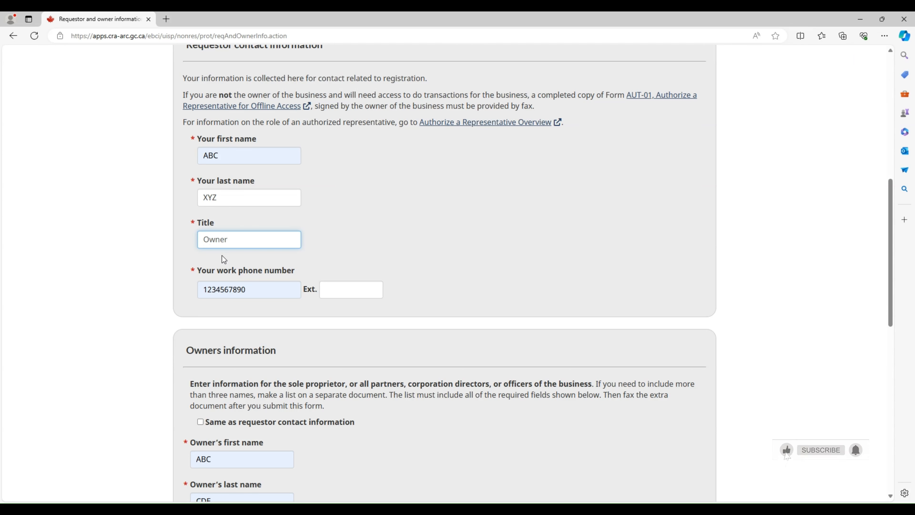
{"action": "left_click", "coordinate": [376, 242]}
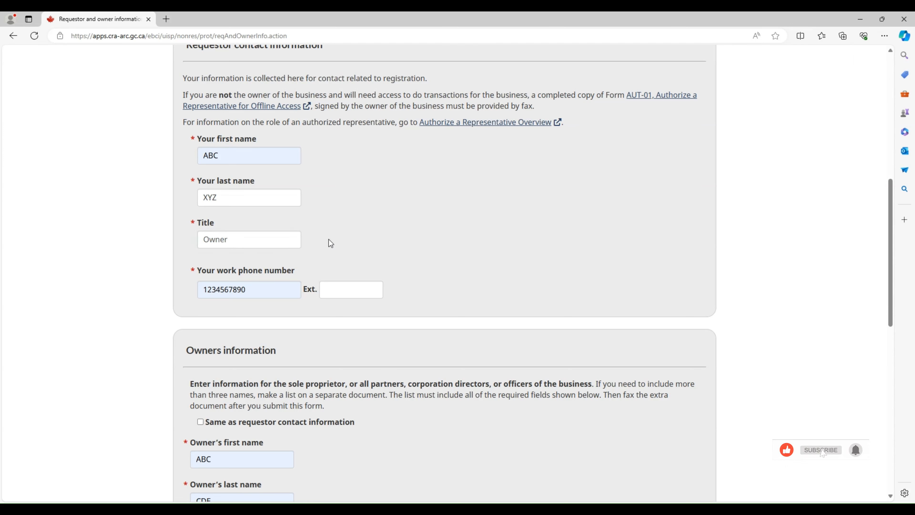
{"action": "left_click", "coordinate": [263, 290]}
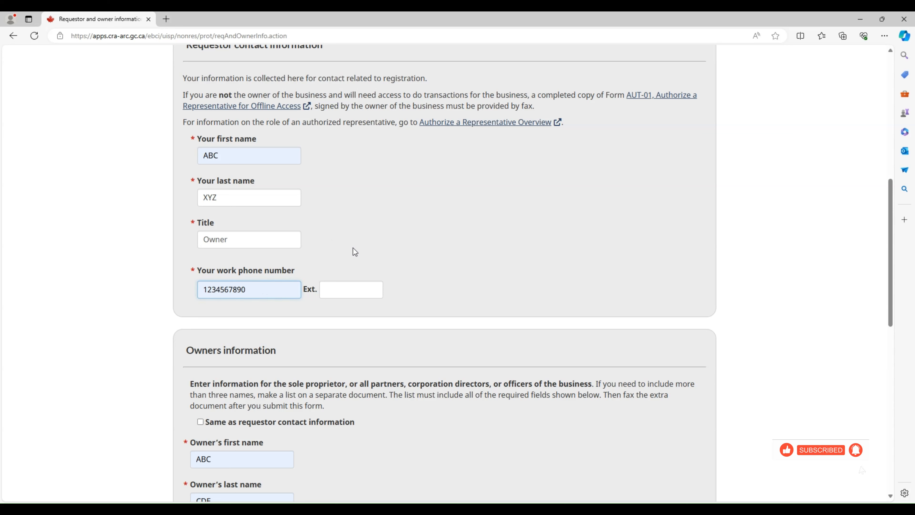
{"action": "key", "text": "ctrl+a"}
{"action": "type", "text": "12345678"}
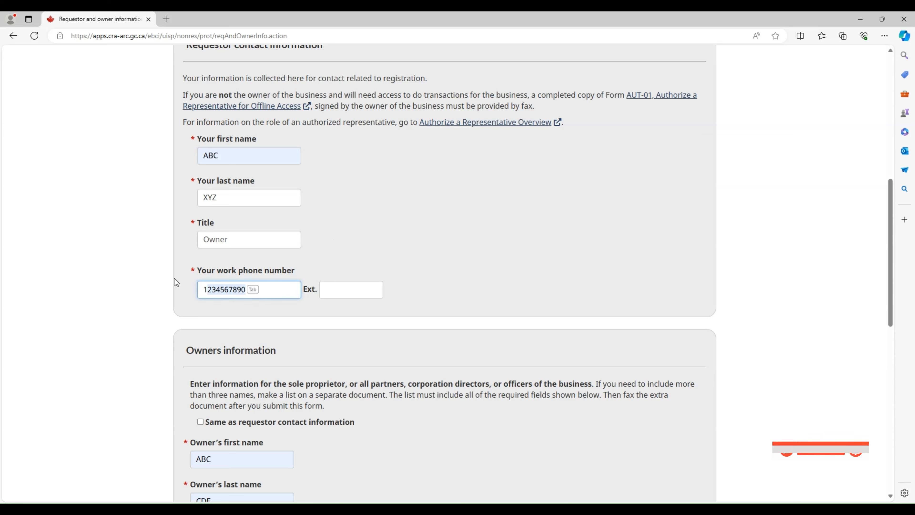
{"action": "type", "text": "90"}
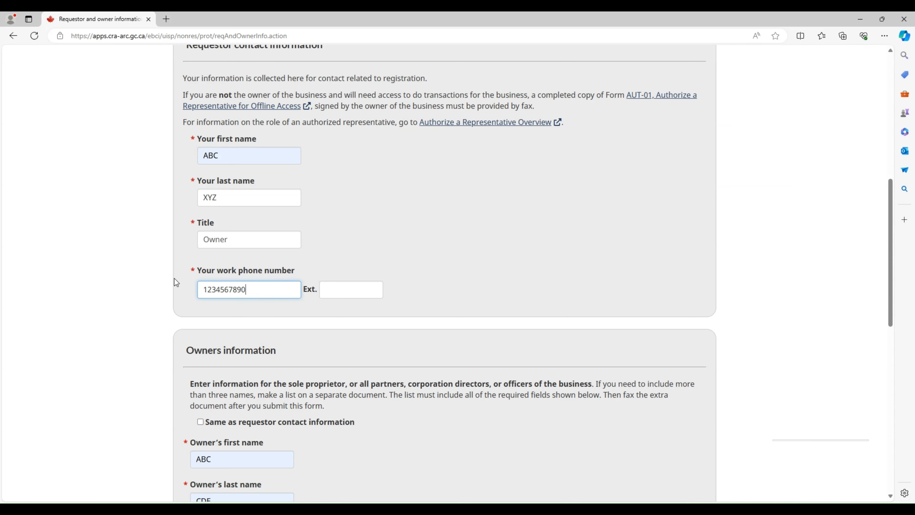
{"action": "left_click", "coordinate": [432, 247]}
{"action": "scroll", "coordinate": [432, 246], "scroll_direction": "down", "scroll_amount": 4}
{"action": "scroll", "coordinate": [433, 251], "scroll_direction": "down", "scroll_amount": 2}
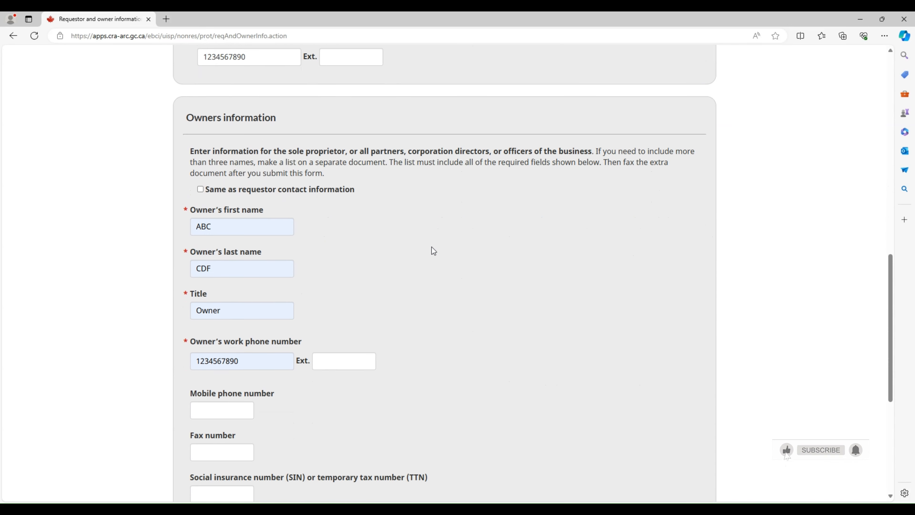
Tick 'Same as requestor contact information' under Owners information and review the copied details
{"action": "left_click", "coordinate": [201, 183]}
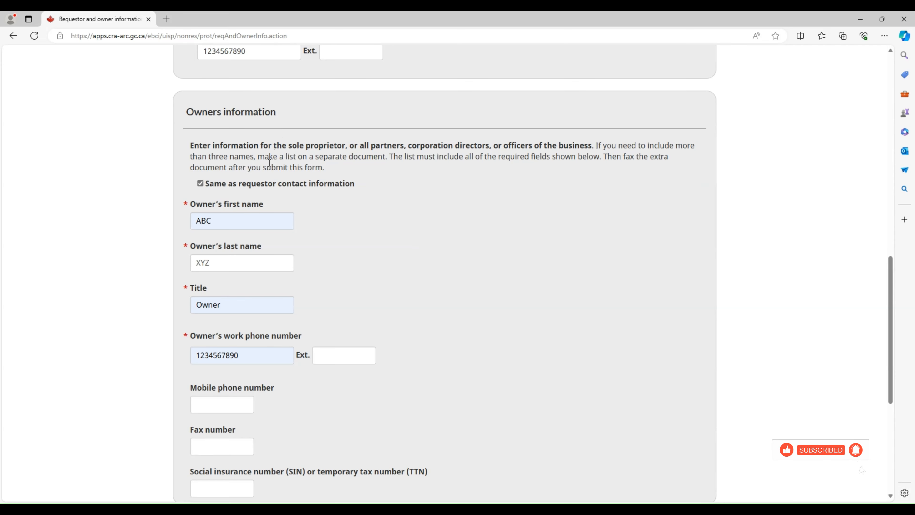
{"action": "scroll", "coordinate": [283, 181], "scroll_direction": "up", "scroll_amount": 15}
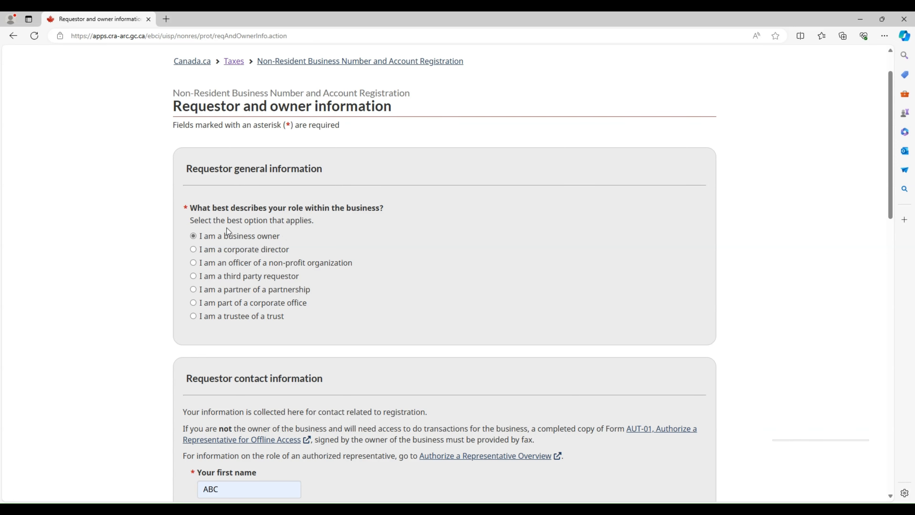
{"action": "scroll", "coordinate": [304, 255], "scroll_direction": "down", "scroll_amount": 2}
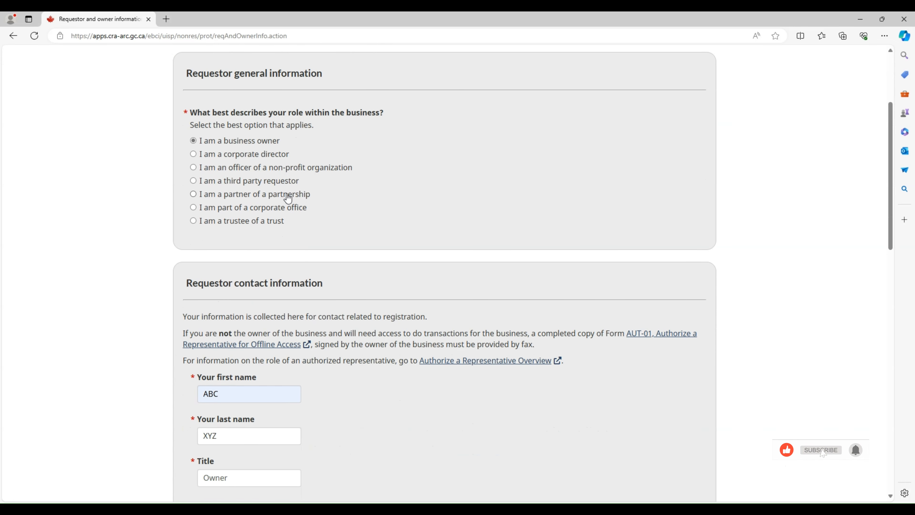
{"action": "scroll", "coordinate": [322, 220], "scroll_direction": "down", "scroll_amount": 4}
{"action": "scroll", "coordinate": [323, 220], "scroll_direction": "down", "scroll_amount": 7}
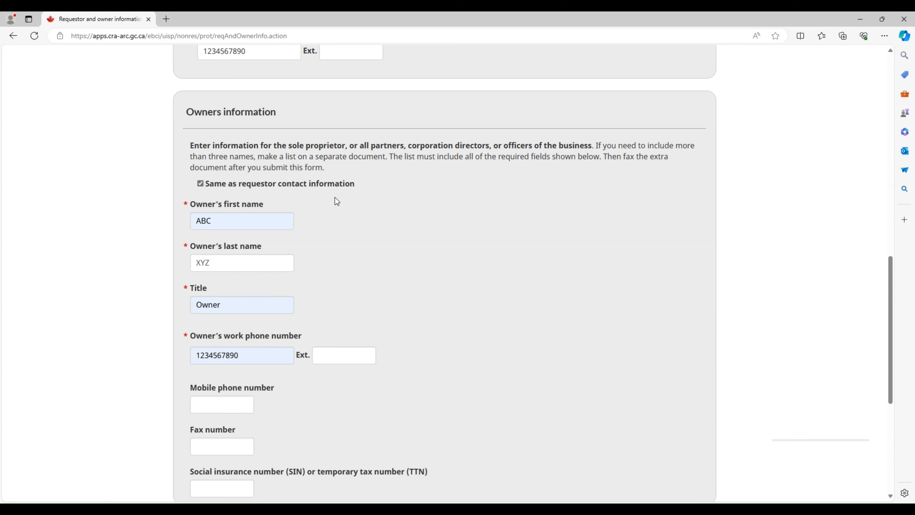
{"action": "scroll", "coordinate": [282, 212], "scroll_direction": "up", "scroll_amount": 1}
{"action": "scroll", "coordinate": [280, 212], "scroll_direction": "up", "scroll_amount": 7}
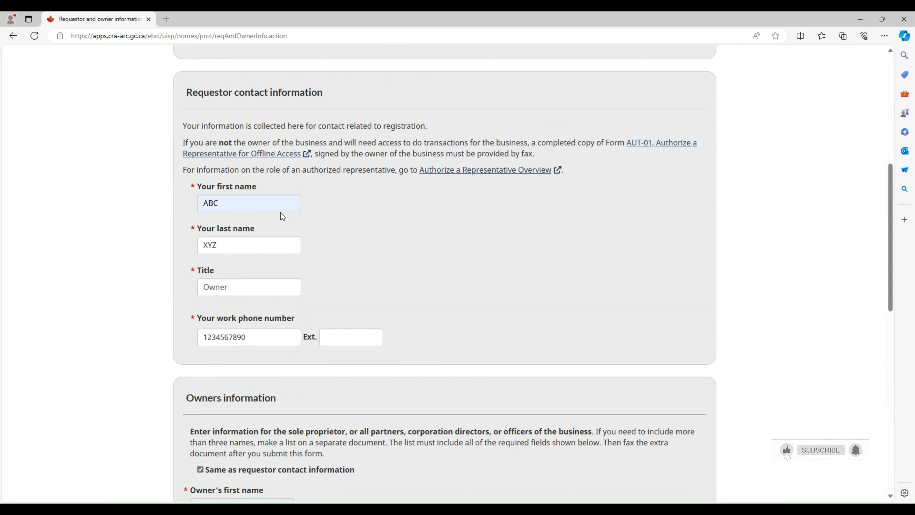
{"action": "scroll", "coordinate": [281, 212], "scroll_direction": "down", "scroll_amount": 13}
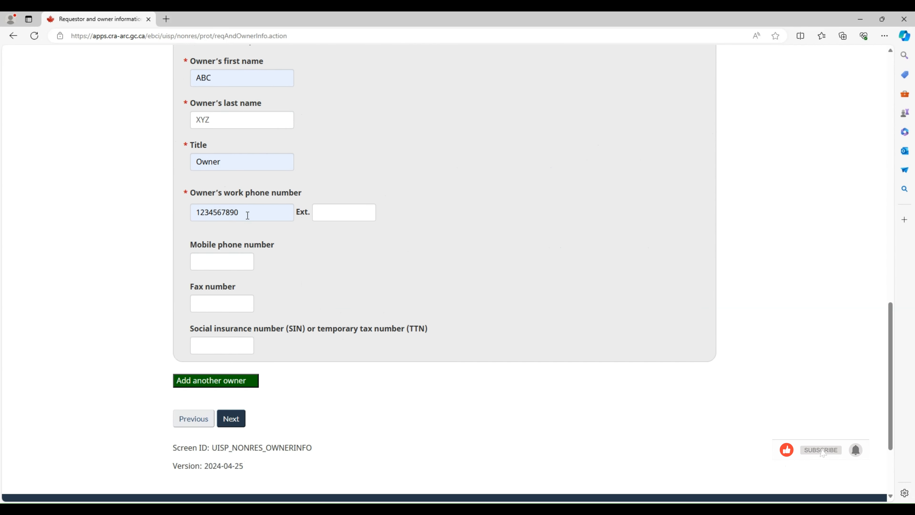
Leave the owner's optional mobile, fax and SIN/TTN fields blank
{"action": "left_click", "coordinate": [224, 263]}
{"action": "left_click", "coordinate": [352, 249]}
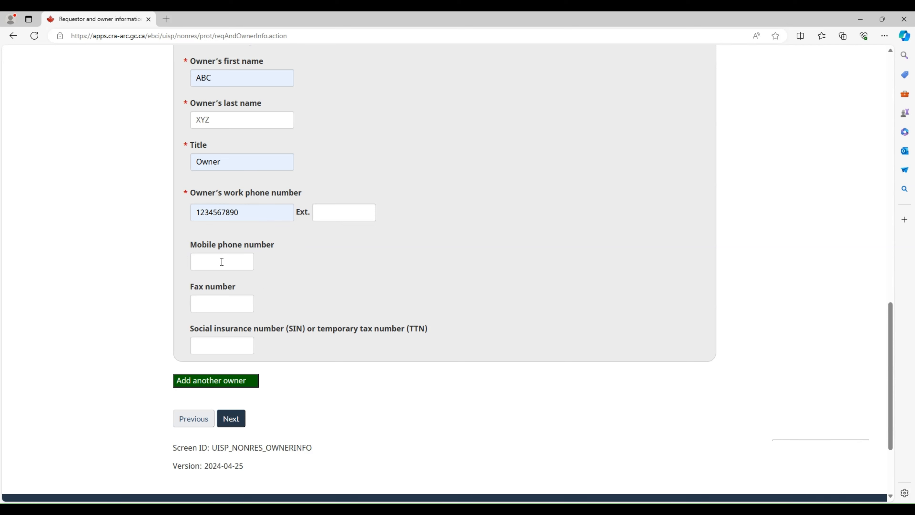
{"action": "left_click", "coordinate": [236, 346]}
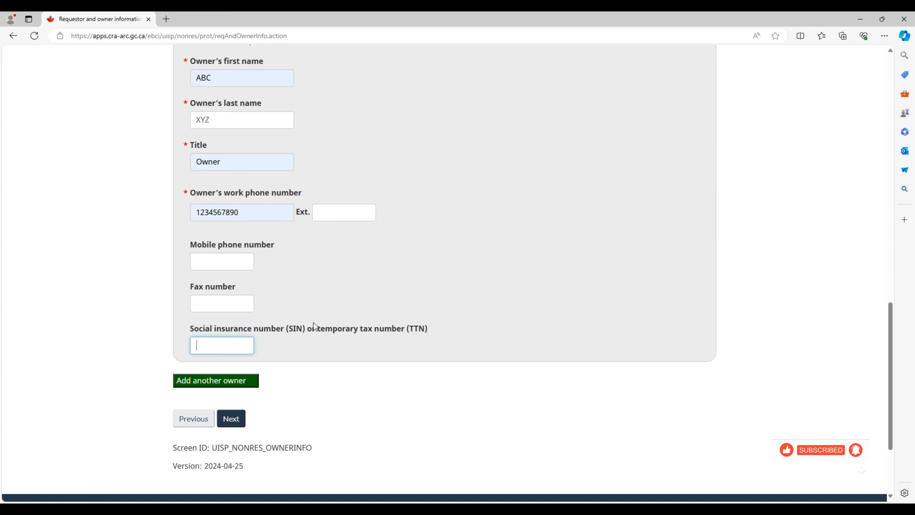
{"action": "scroll", "coordinate": [316, 313], "scroll_direction": "down", "scroll_amount": 2}
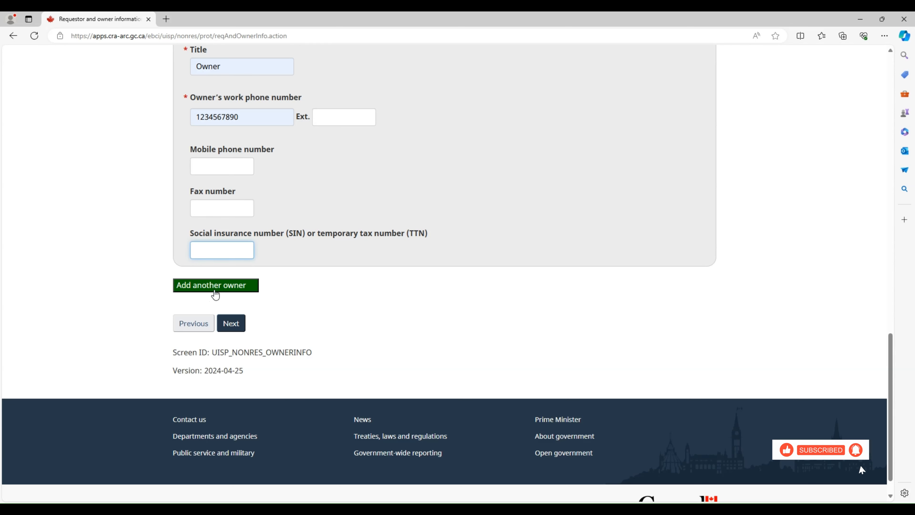
{"action": "left_click", "coordinate": [312, 298]}
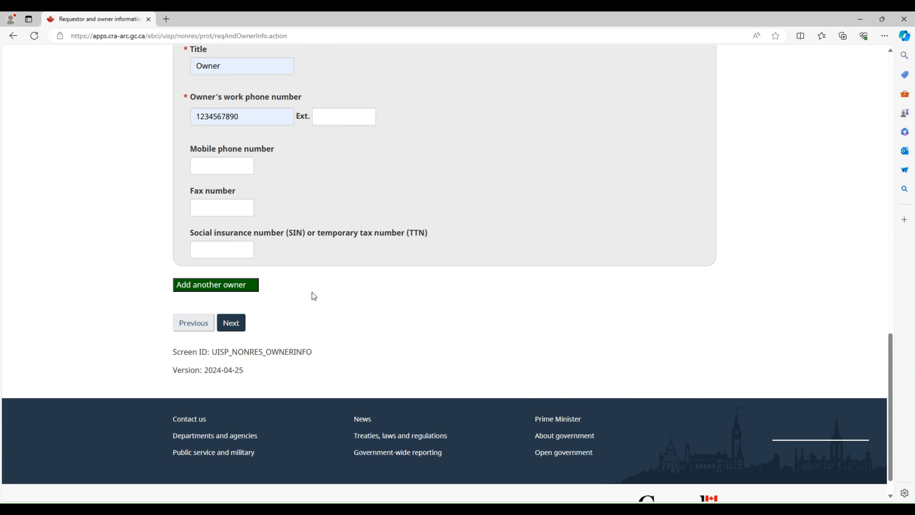
{"action": "scroll", "coordinate": [312, 293], "scroll_direction": "down", "scroll_amount": 1}
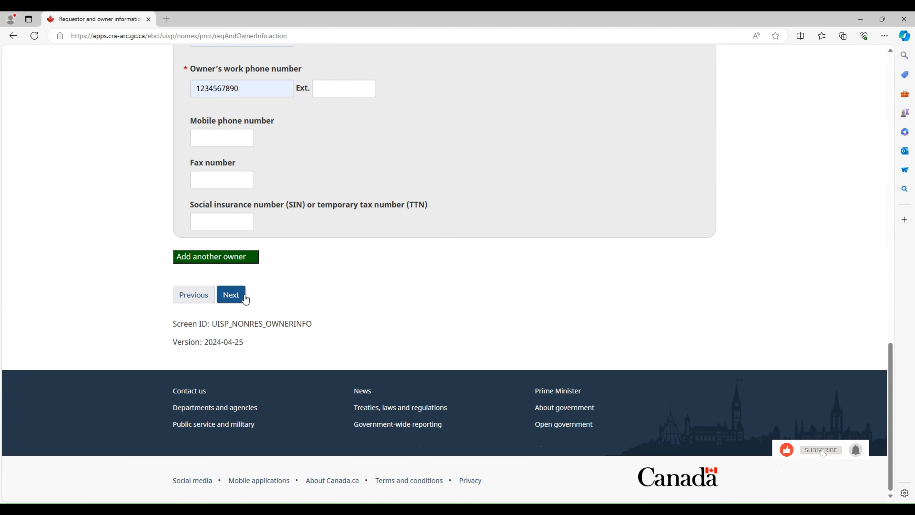
{"action": "left_click", "coordinate": [231, 295]}
{"action": "scroll", "coordinate": [321, 293], "scroll_direction": "down", "scroll_amount": 3}
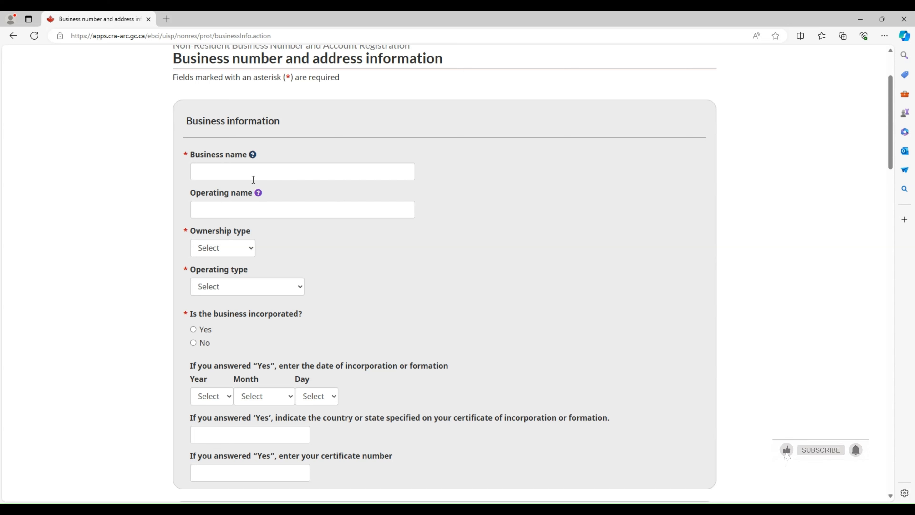
{"action": "left_click", "coordinate": [253, 179]}
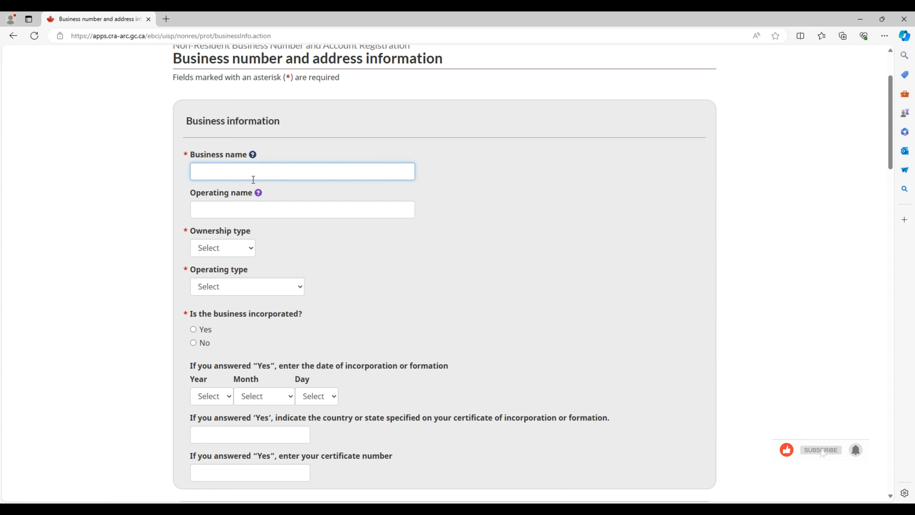
{"action": "type", "text": "ABC"}
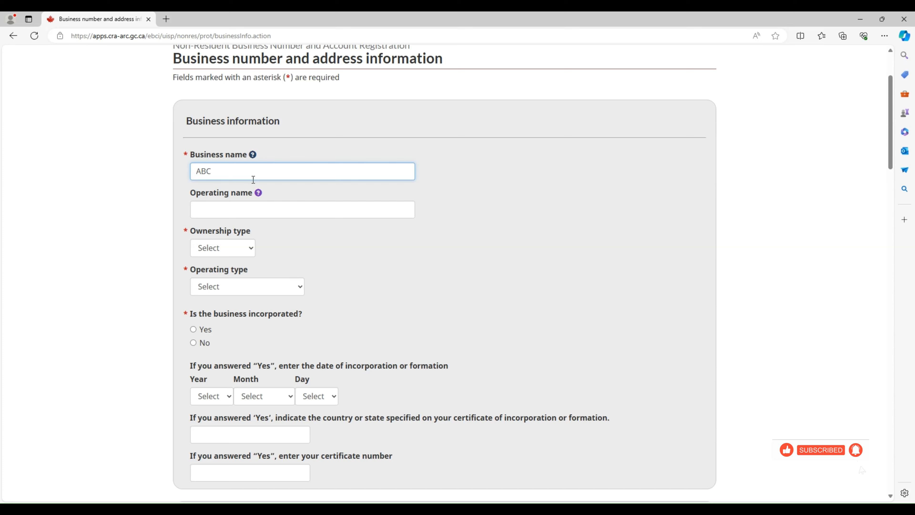
{"action": "type", "text": " XYZ"}
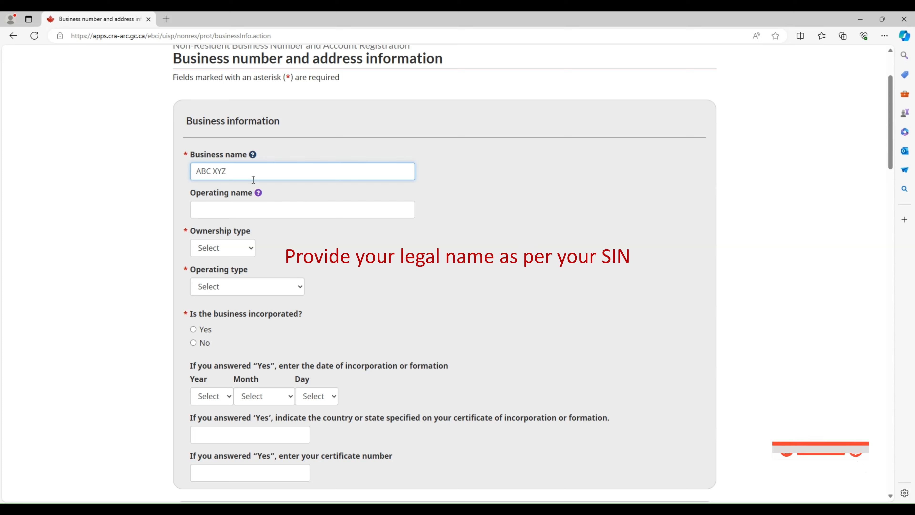
{"action": "left_click", "coordinate": [306, 150]}
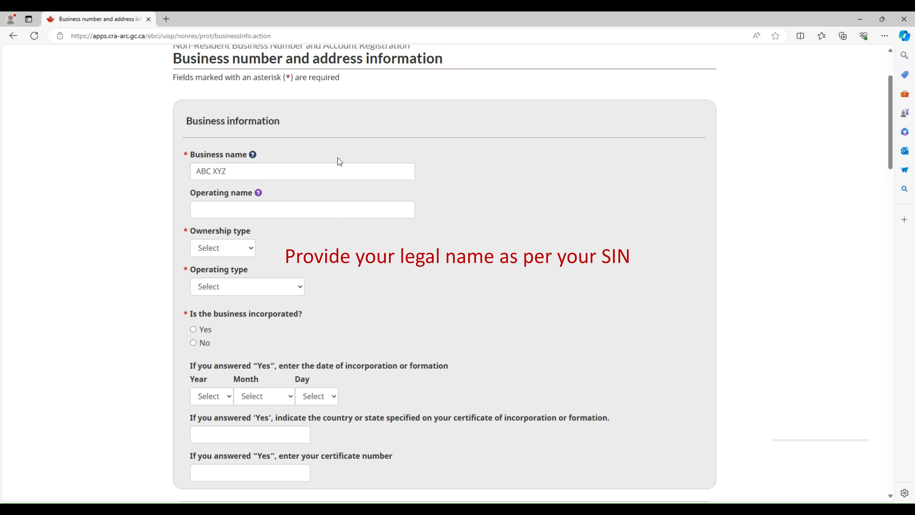
{"action": "left_click", "coordinate": [272, 210]}
{"action": "left_click", "coordinate": [394, 249]}
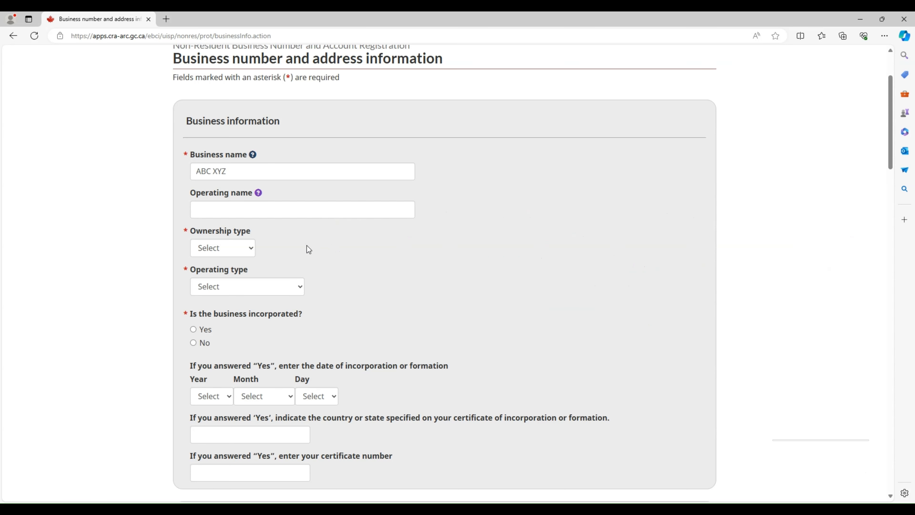
{"action": "scroll", "coordinate": [316, 253], "scroll_direction": "down", "scroll_amount": 2}
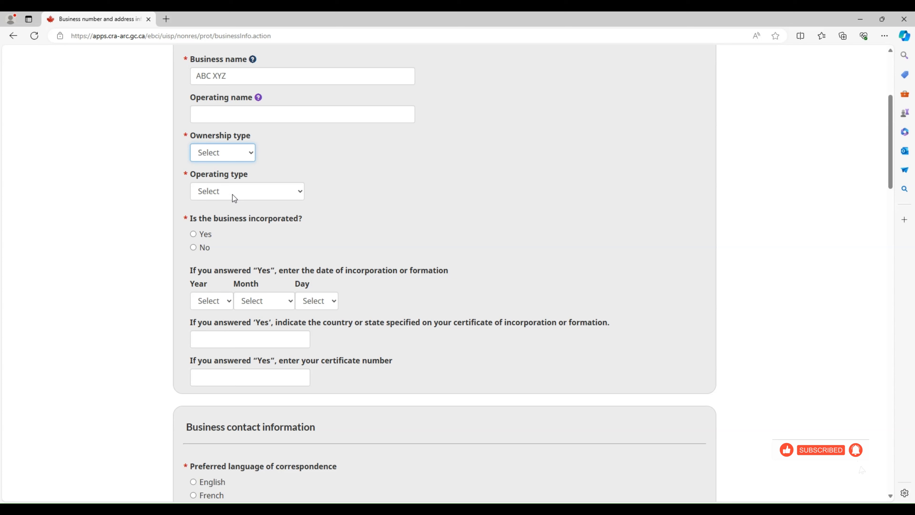
Choose Individual ownership and Sole proprietor operating type, and answer No to incorporation
{"action": "left_click", "coordinate": [233, 195]}
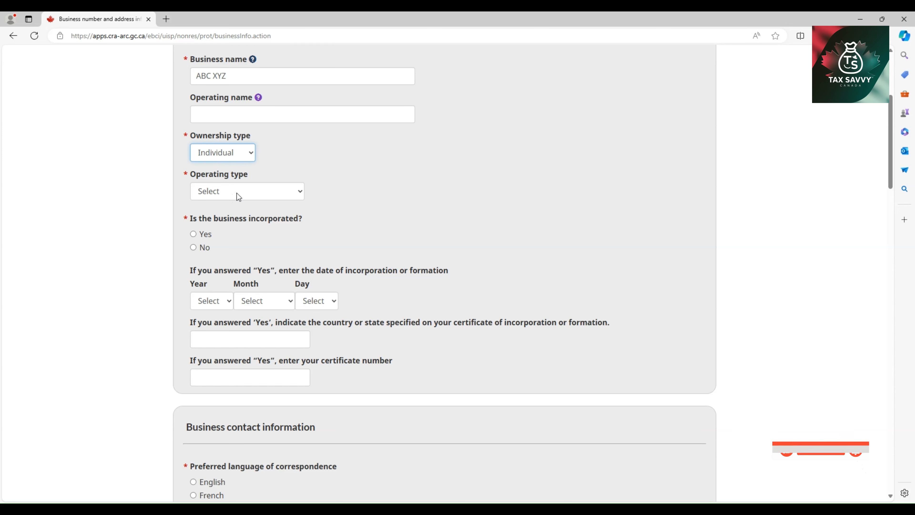
{"action": "left_click", "coordinate": [321, 161]}
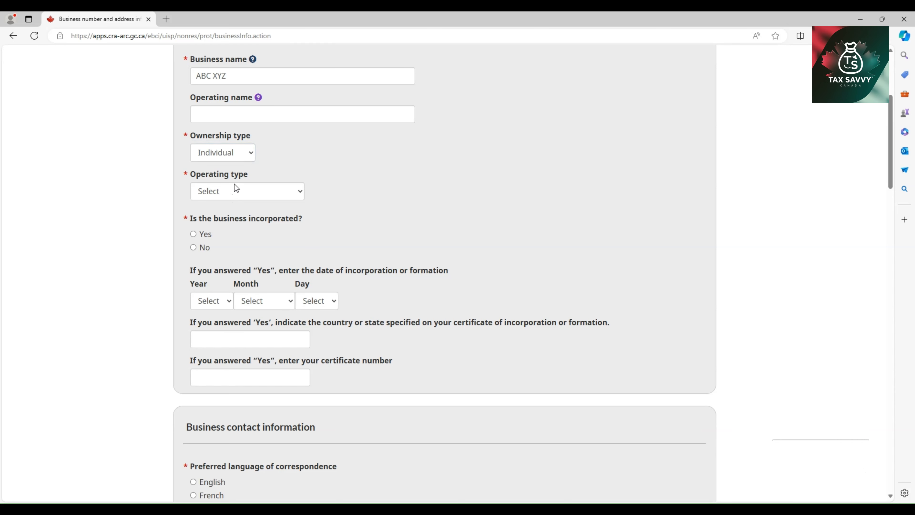
{"action": "left_click", "coordinate": [259, 193]}
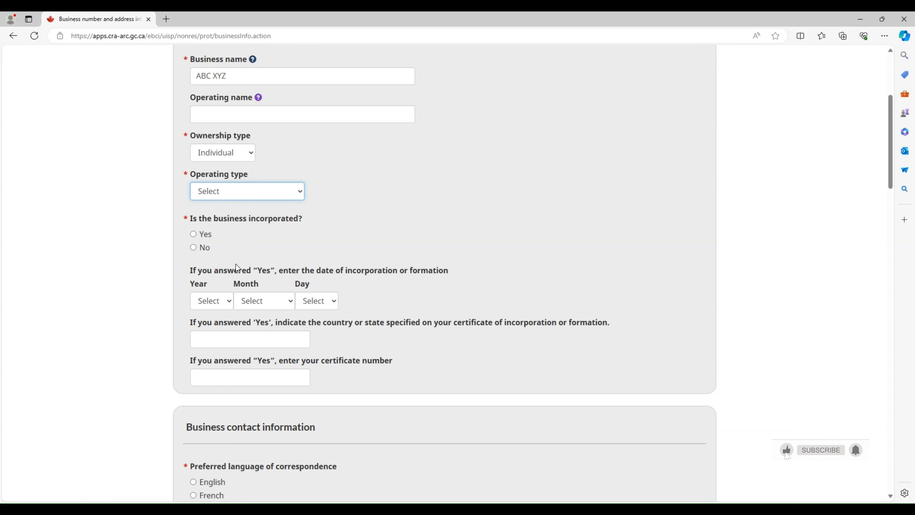
{"action": "left_click", "coordinate": [251, 329]}
{"action": "left_click", "coordinate": [342, 202]}
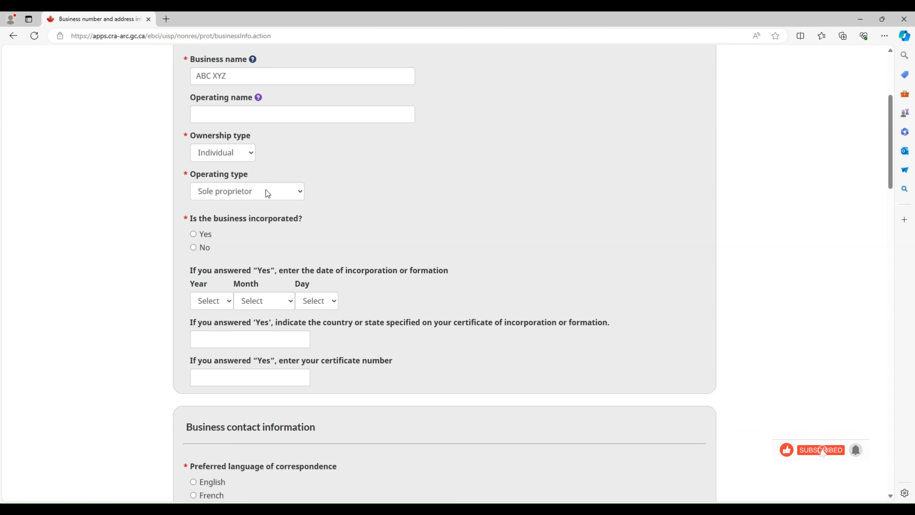
{"action": "left_click", "coordinate": [193, 248]}
{"action": "scroll", "coordinate": [305, 245], "scroll_direction": "down", "scroll_amount": 1}
{"action": "scroll", "coordinate": [307, 245], "scroll_direction": "down", "scroll_amount": 2}
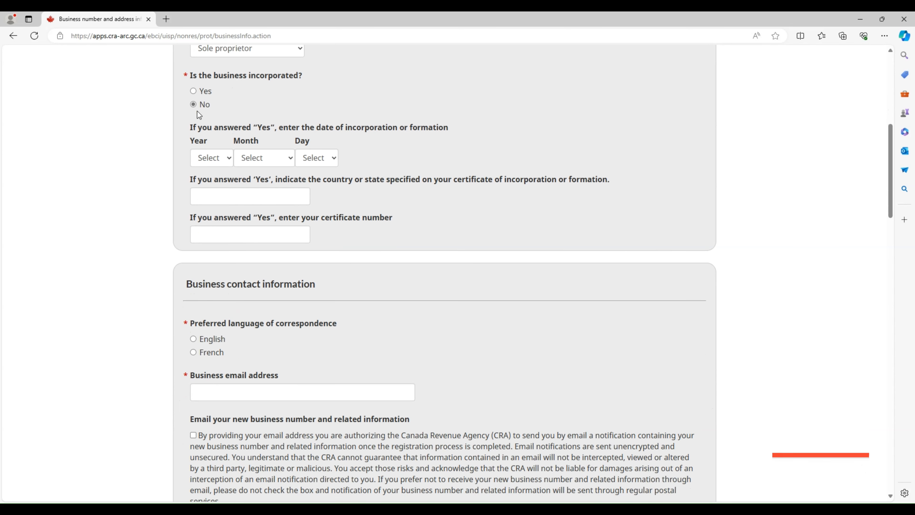
{"action": "left_click", "coordinate": [216, 193]}
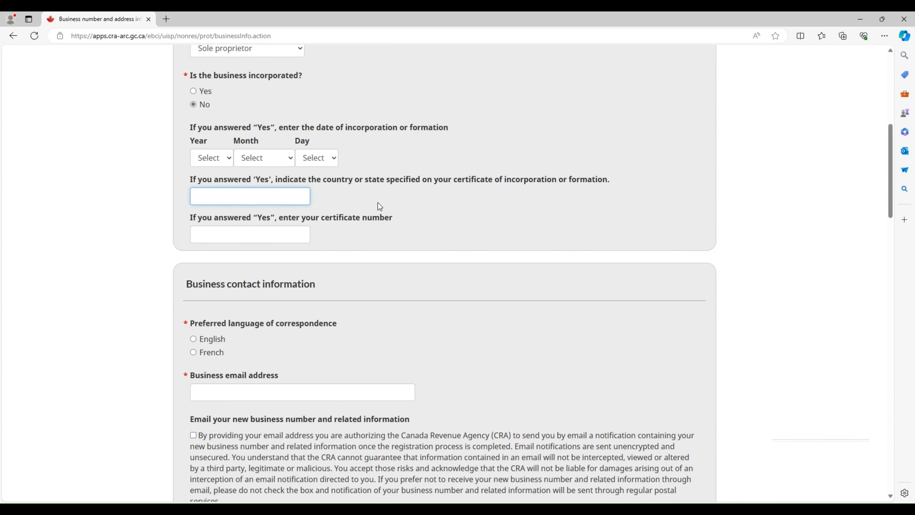
Choose English correspondence, enter the business email address, and tick the email notification consent
{"action": "scroll", "coordinate": [400, 275], "scroll_direction": "down", "scroll_amount": 3}
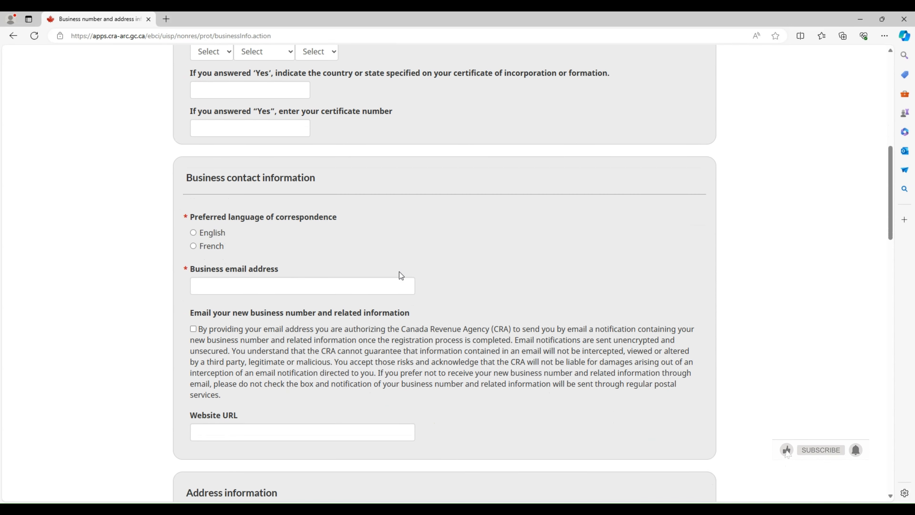
{"action": "scroll", "coordinate": [399, 273], "scroll_direction": "down", "scroll_amount": 1}
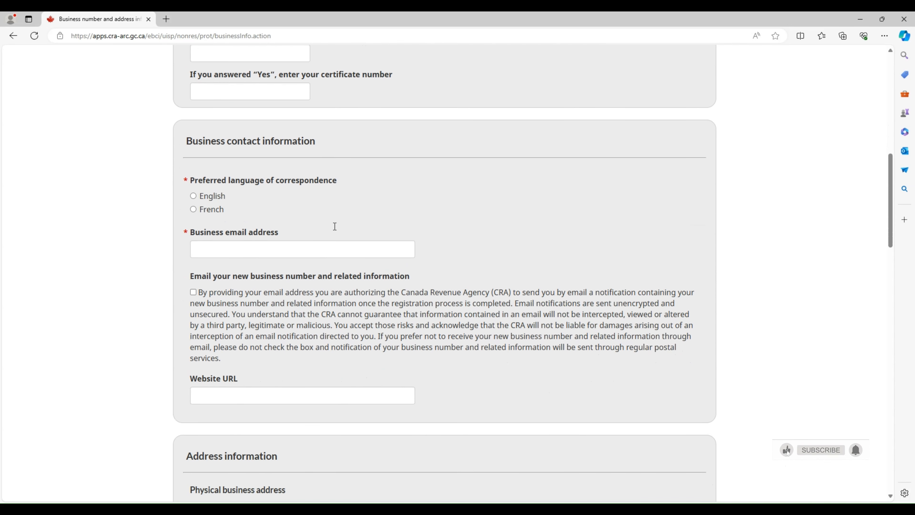
{"action": "left_click", "coordinate": [220, 198]}
{"action": "left_click", "coordinate": [228, 253]}
{"action": "type", "text": "x"}
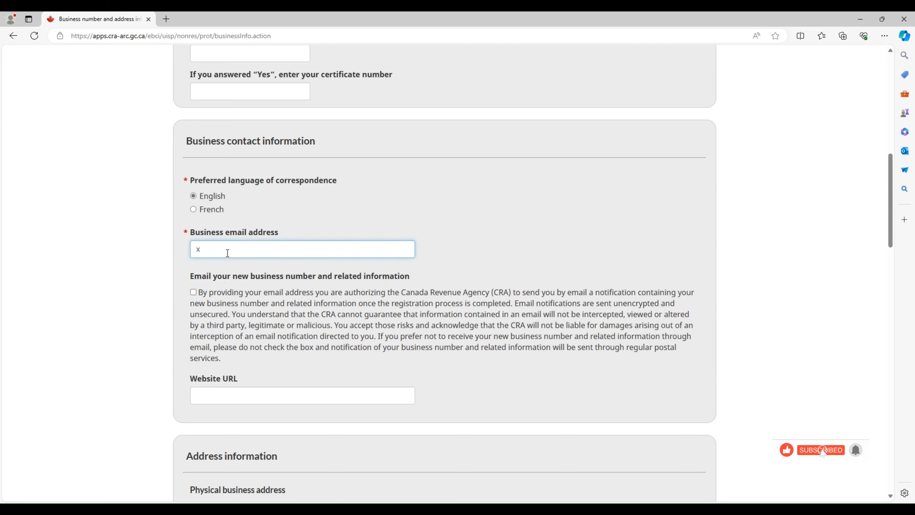
{"action": "type", "text": "yz@gmail.com"}
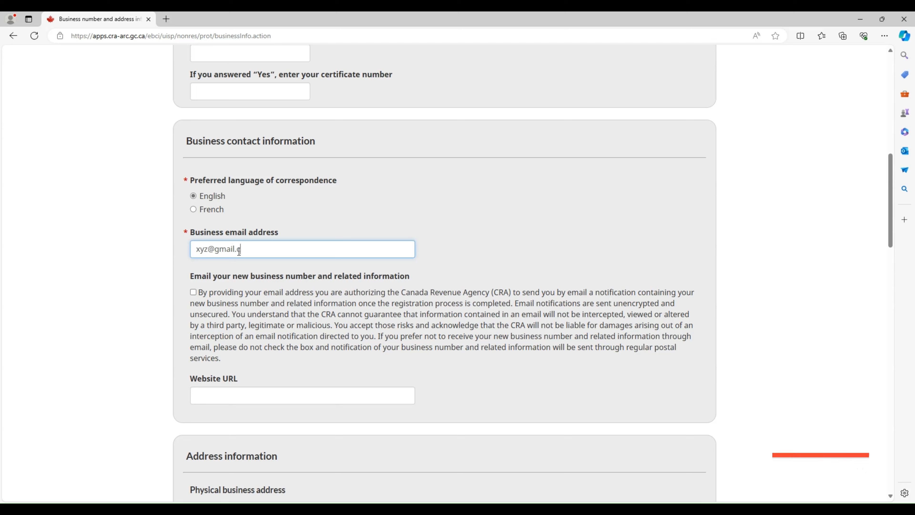
{"action": "left_click", "coordinate": [197, 293]}
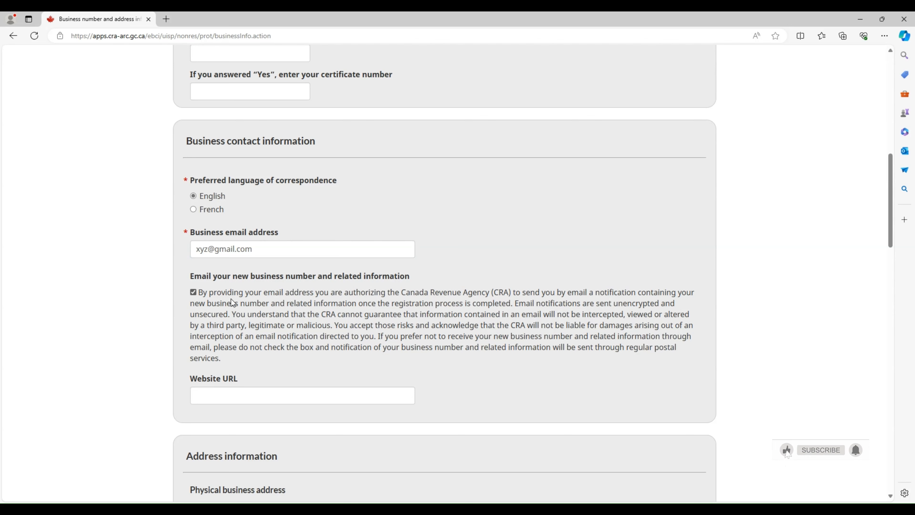
{"action": "scroll", "coordinate": [232, 302], "scroll_direction": "down", "scroll_amount": 8}
Enter the street and building number in address lines 1 and 2, then the city
{"action": "left_click", "coordinate": [264, 111]}
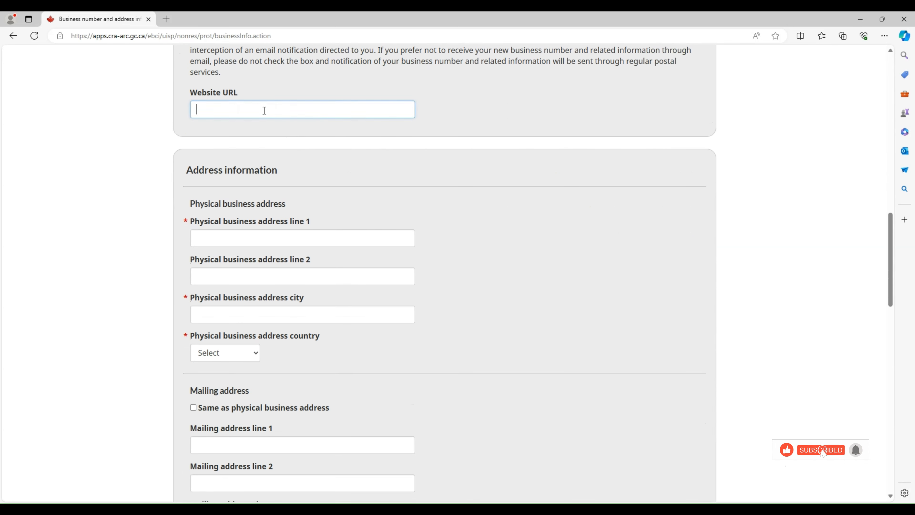
{"action": "scroll", "coordinate": [297, 159], "scroll_direction": "down", "scroll_amount": 1}
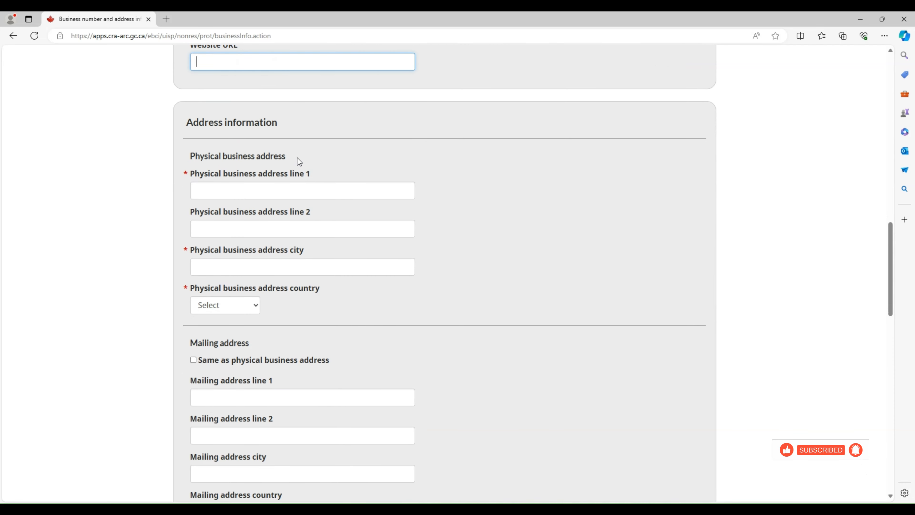
{"action": "left_click", "coordinate": [447, 162]}
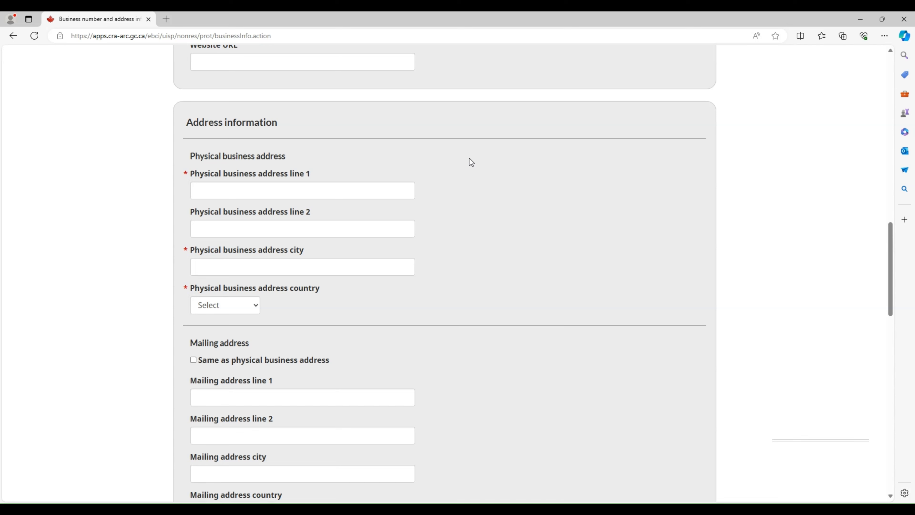
{"action": "left_click", "coordinate": [200, 188]}
{"action": "type", "text": "x"}
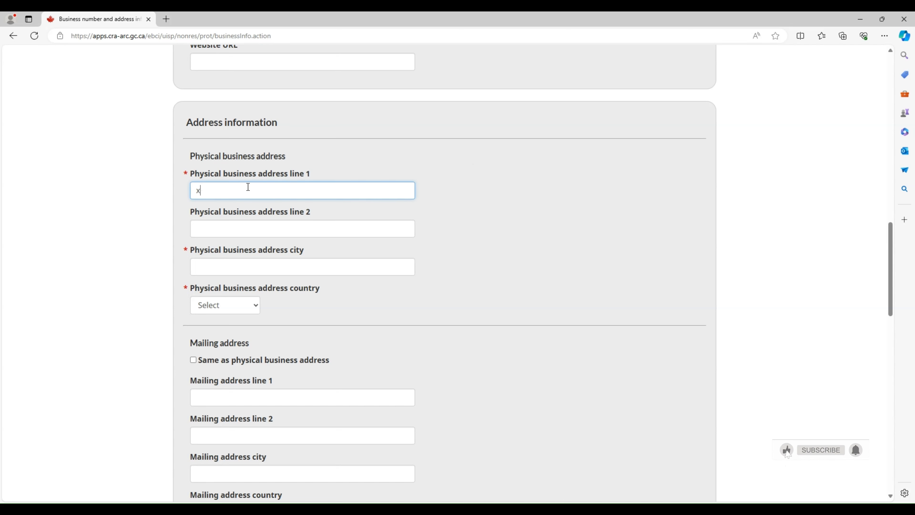
{"action": "type", "text": "yz street"}
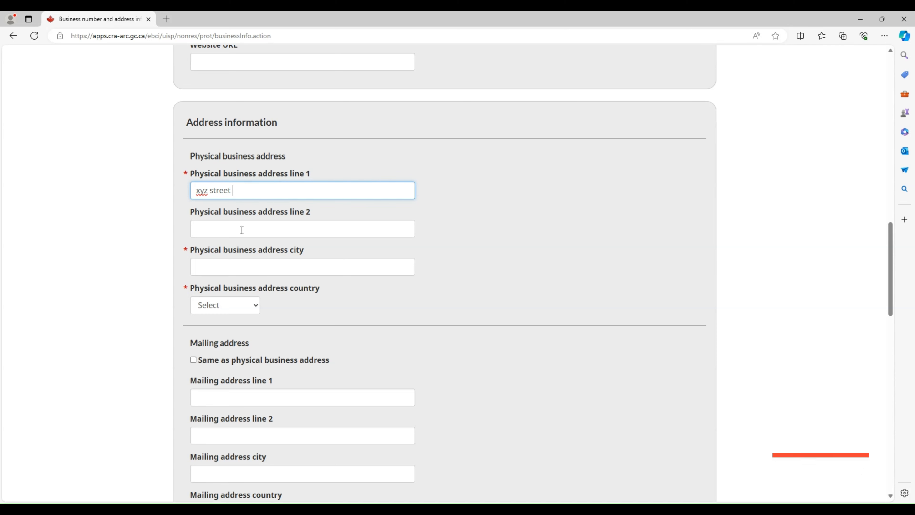
{"action": "left_click", "coordinate": [231, 227]}
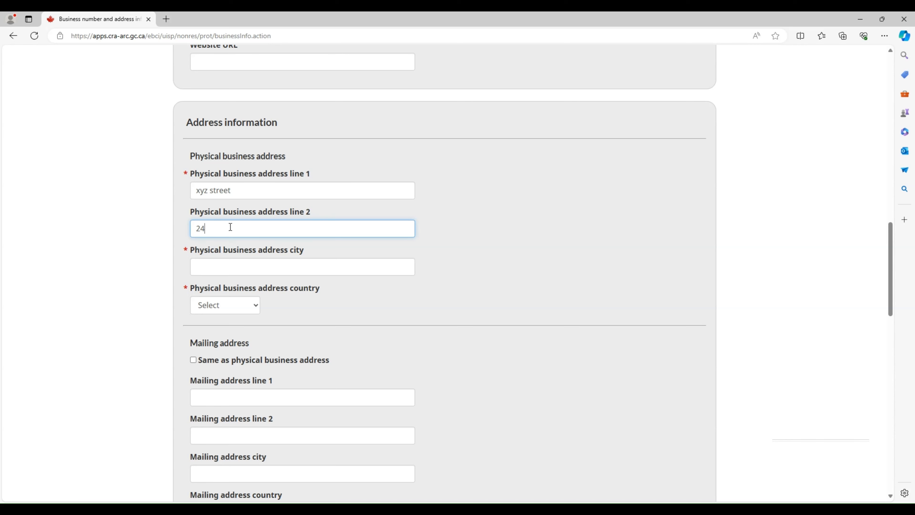
{"action": "left_click", "coordinate": [322, 269]}
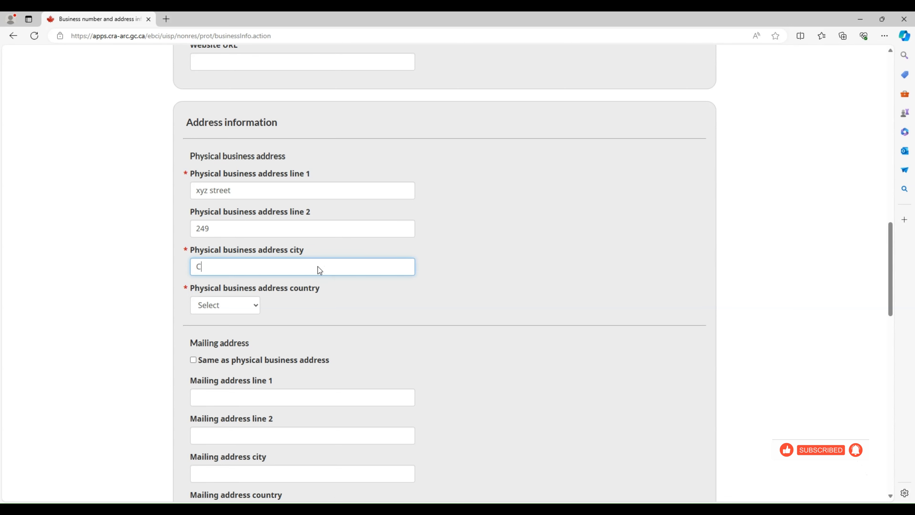
{"action": "type", "text": "ary"}
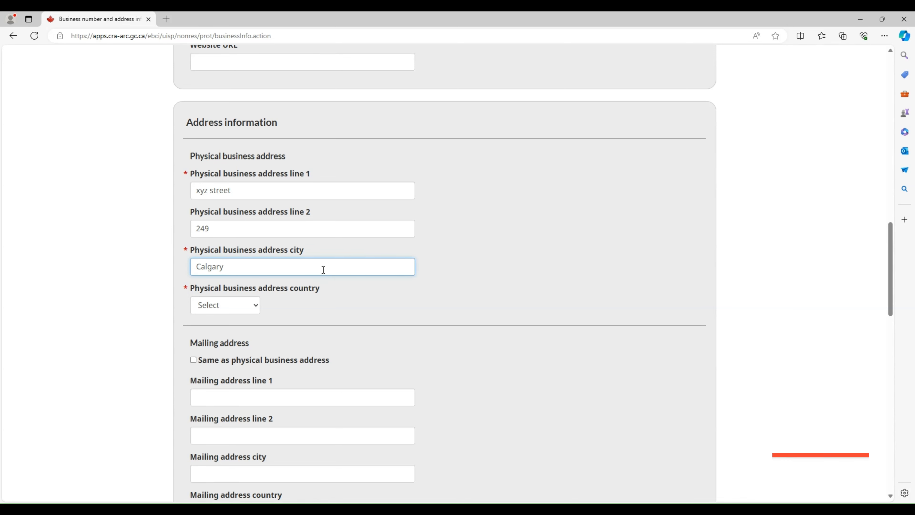
{"action": "left_click", "coordinate": [361, 289]}
{"action": "scroll", "coordinate": [362, 288], "scroll_direction": "down", "scroll_amount": 2}
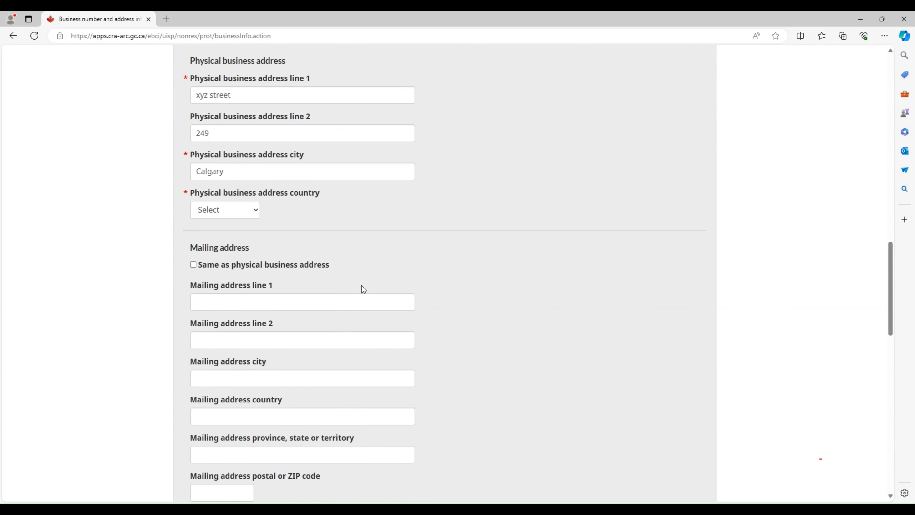
Set the physical business address country to Canada and province to Alberta
{"action": "left_click", "coordinate": [253, 208]}
{"action": "left_click", "coordinate": [224, 237]}
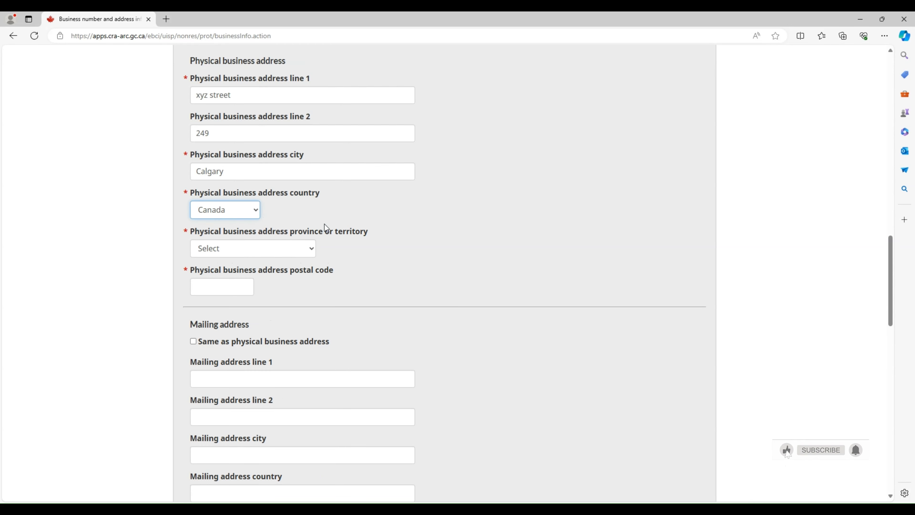
{"action": "left_click", "coordinate": [300, 251]}
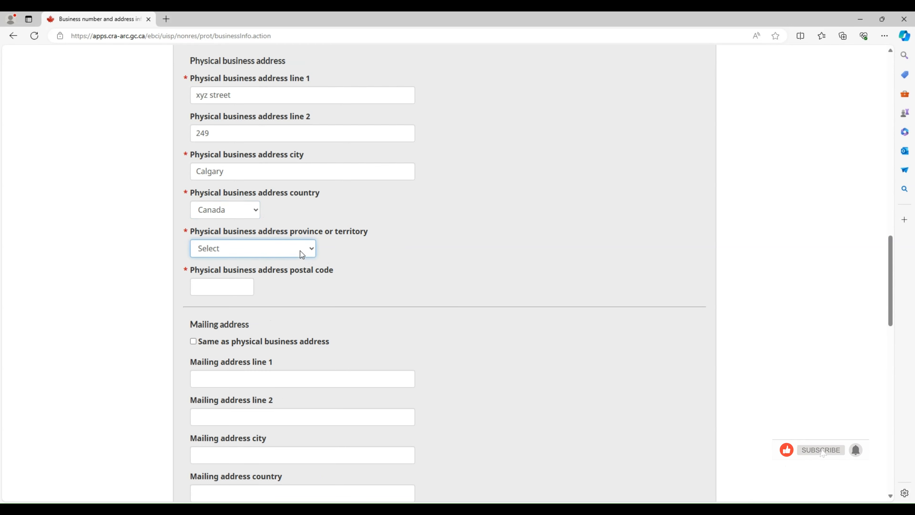
{"action": "left_click", "coordinate": [271, 275]}
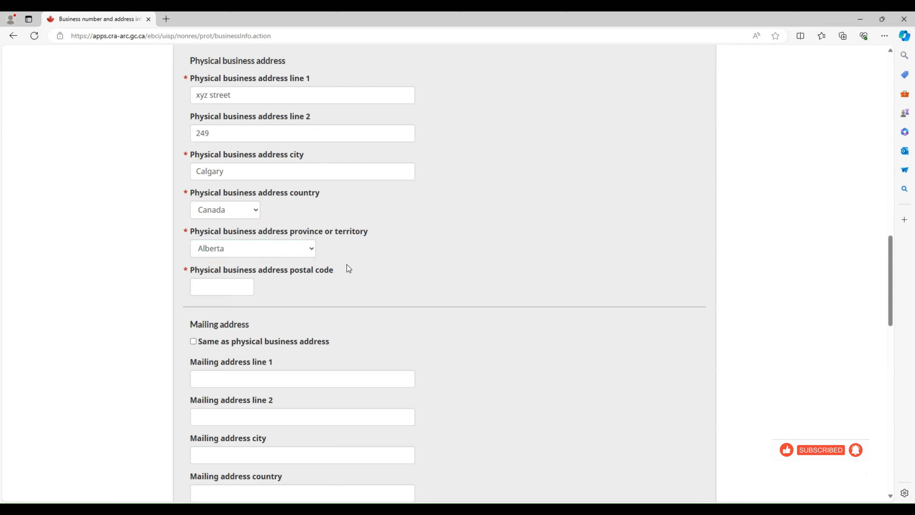
Enter the physical address postal code and make the mailing address the same as the physical address
{"action": "left_click", "coordinate": [220, 290]}
{"action": "type", "text": "v2"}
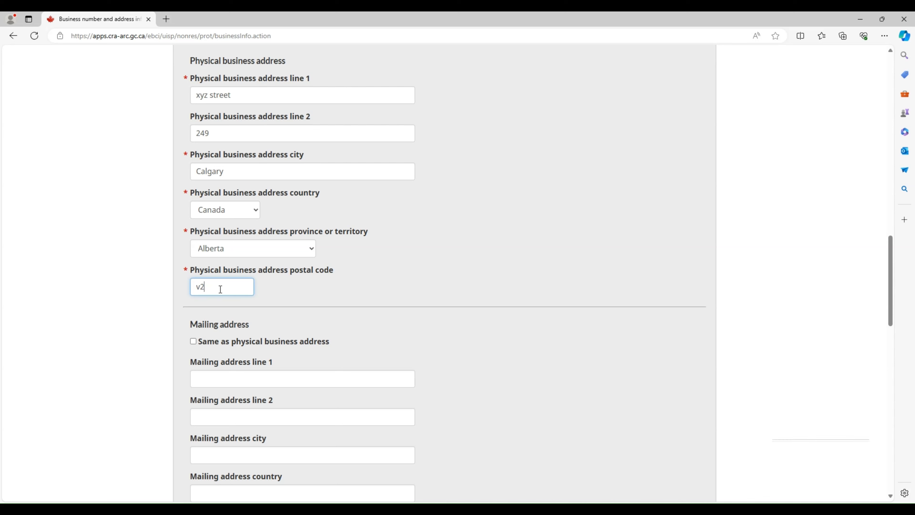
{"action": "type", "text": "t4x1"}
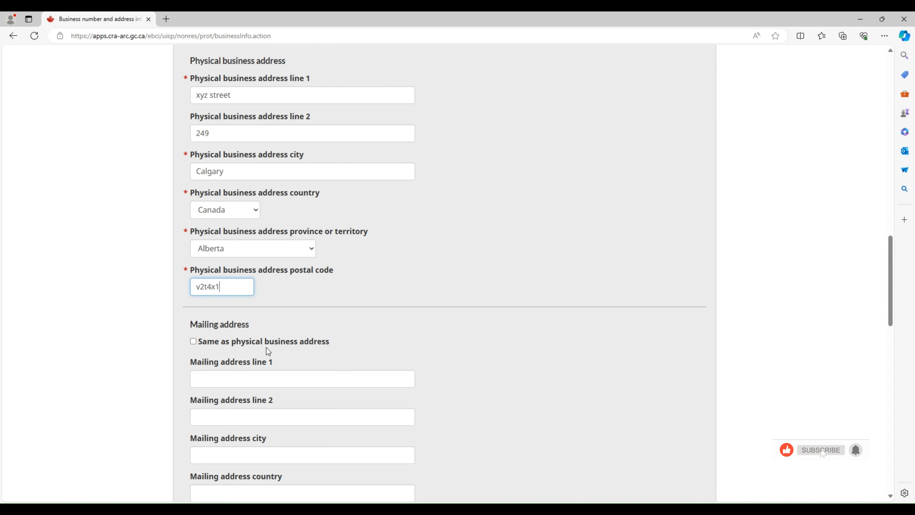
{"action": "left_click", "coordinate": [280, 318]}
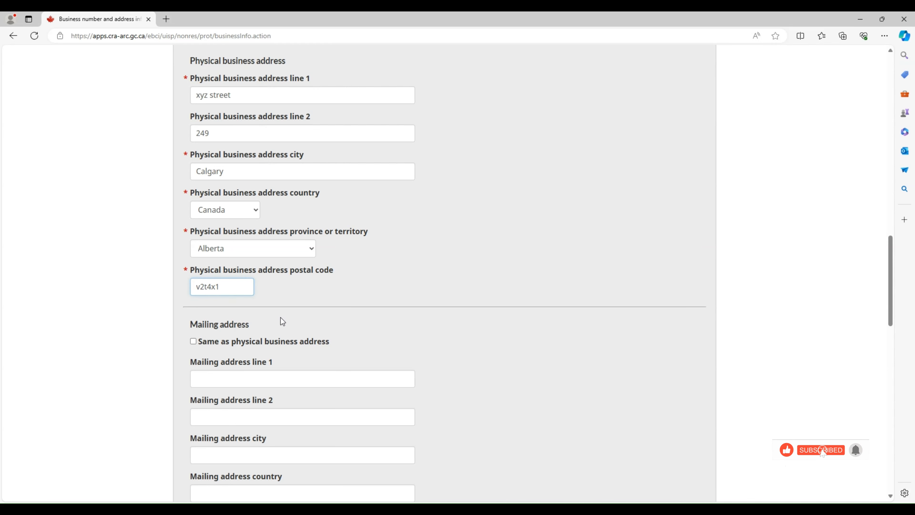
{"action": "left_click", "coordinate": [194, 341]}
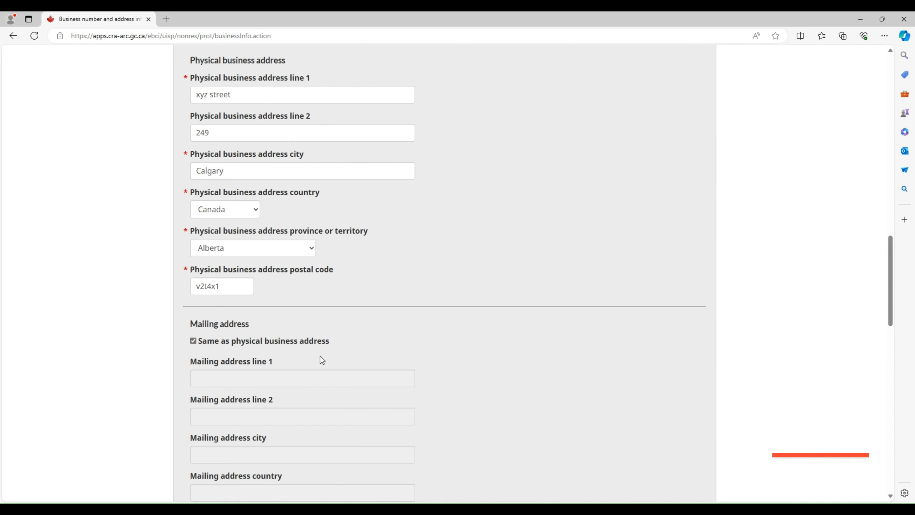
{"action": "scroll", "coordinate": [320, 356], "scroll_direction": "down", "scroll_amount": 10}
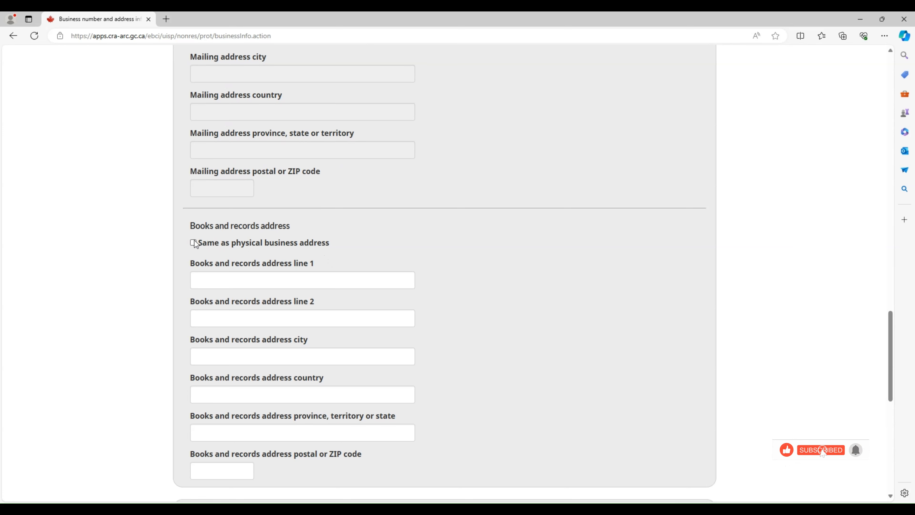
Enter 'Ride sharing Services' as the business's main activity
{"action": "scroll", "coordinate": [279, 295], "scroll_direction": "down", "scroll_amount": 10}
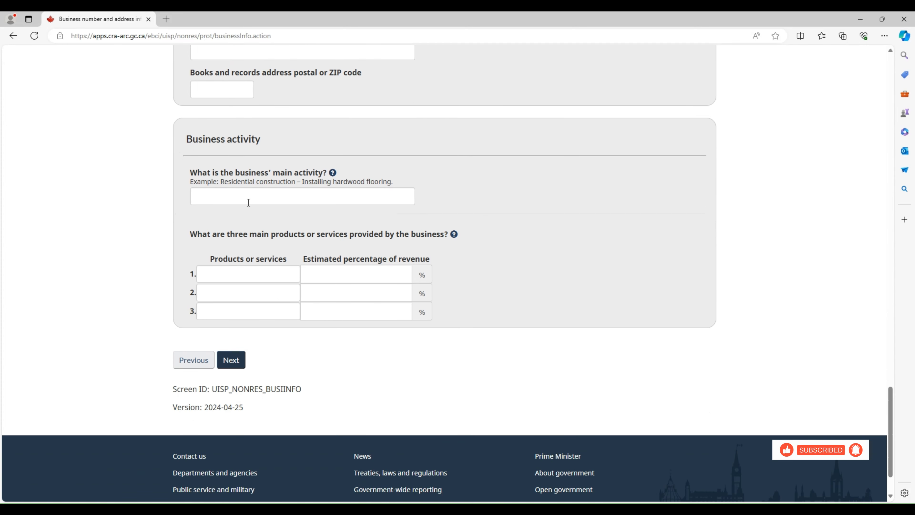
{"action": "left_click", "coordinate": [248, 202]}
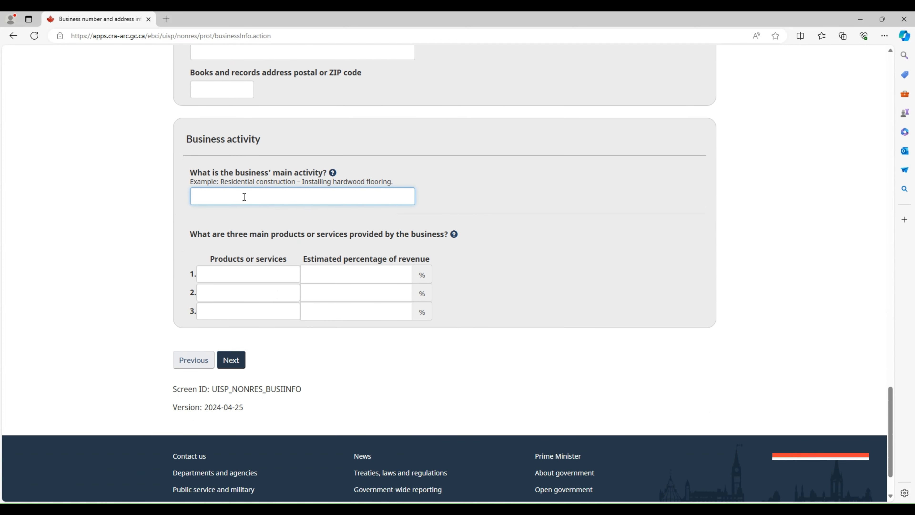
{"action": "left_click", "coordinate": [488, 168]}
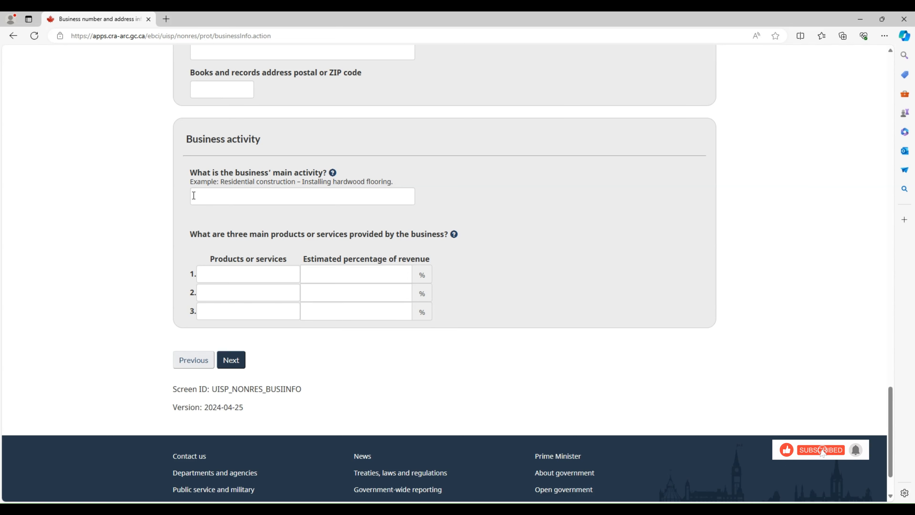
{"action": "left_click", "coordinate": [202, 198]}
{"action": "type", "text": "R"}
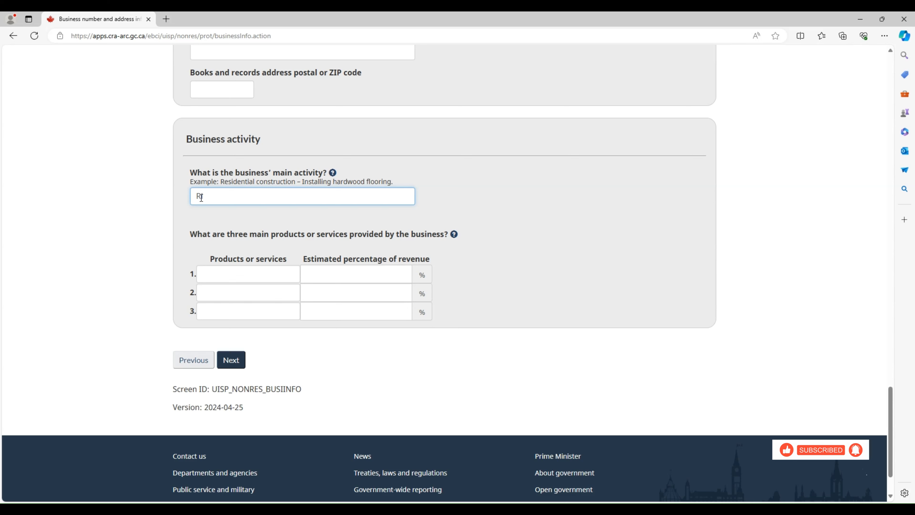
{"action": "type", "text": "ede sharing"}
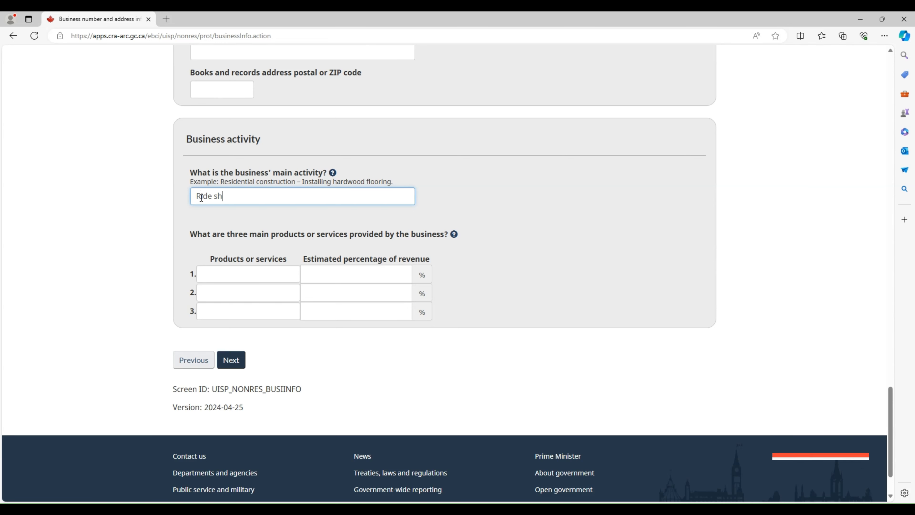
{"action": "type", "text": "vi"}
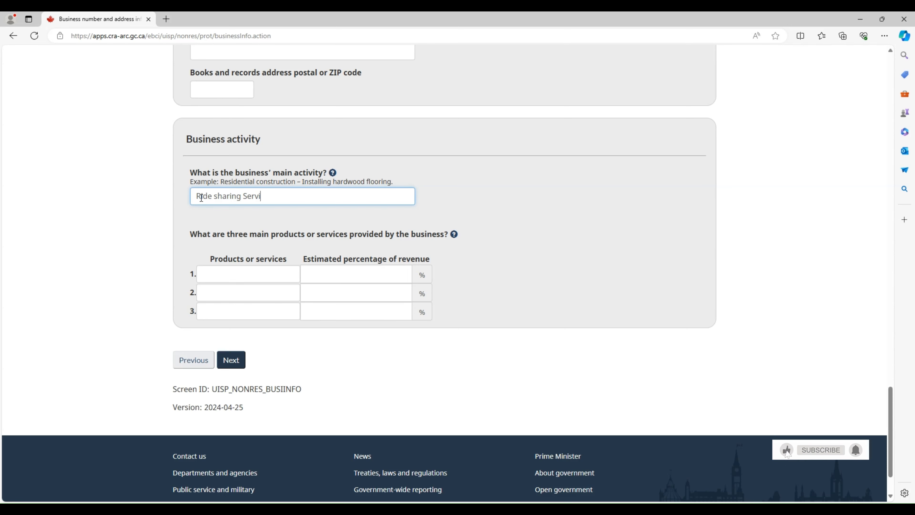
{"action": "type", "text": "ces"}
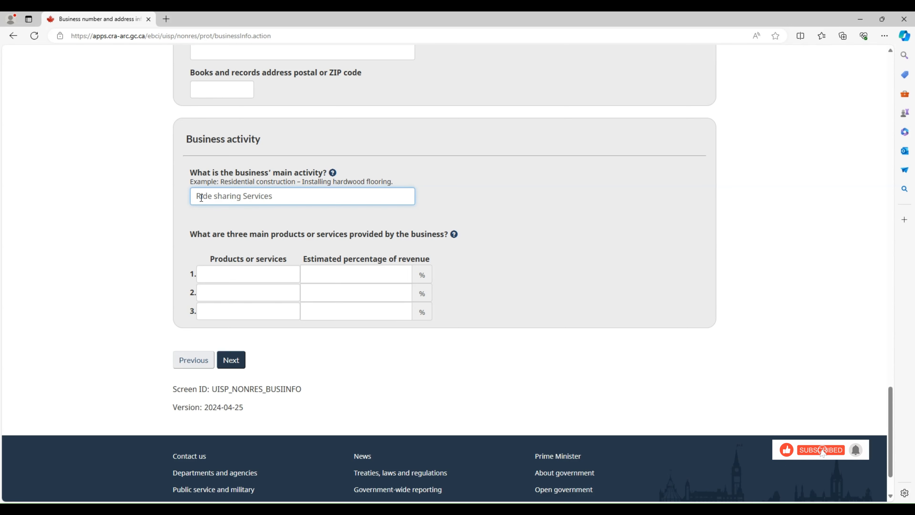
{"action": "left_click", "coordinate": [340, 221]}
Select the first main product or service field and continue to the Program account registration page
{"action": "scroll", "coordinate": [336, 217], "scroll_direction": "down", "scroll_amount": 2}
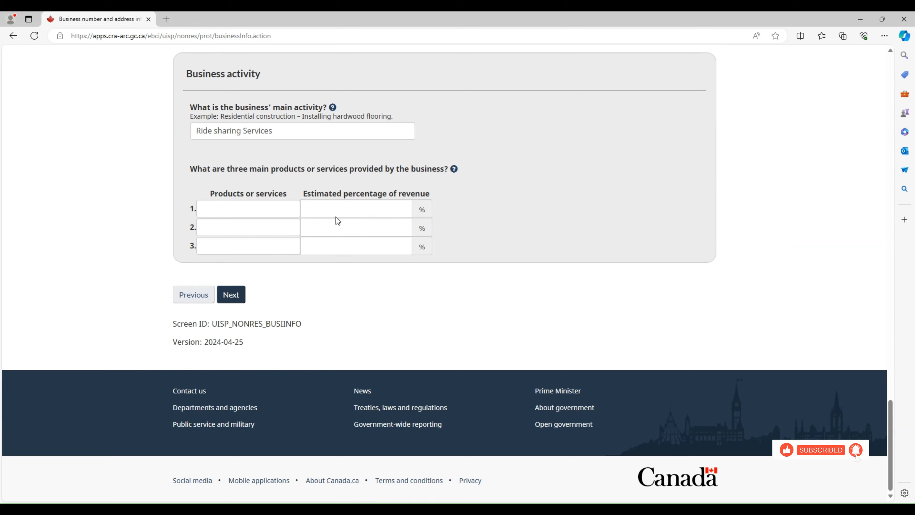
{"action": "left_click", "coordinate": [275, 209]}
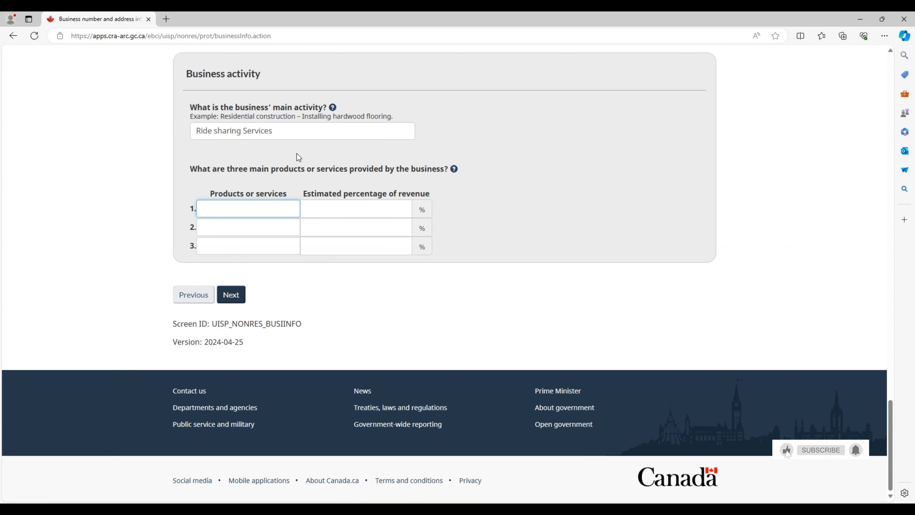
{"action": "left_click", "coordinate": [239, 295]}
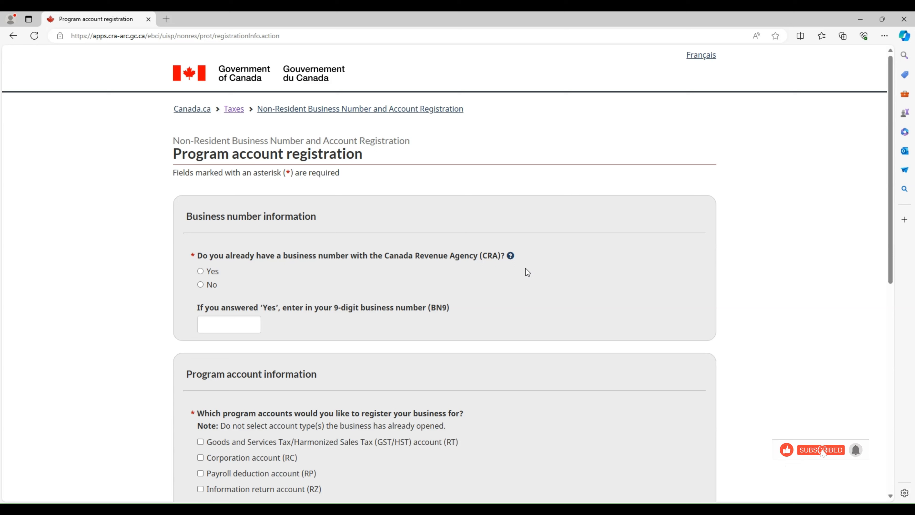
Answer No to 'Do you already have a business number with the CRA?'
{"action": "left_click", "coordinate": [205, 275]}
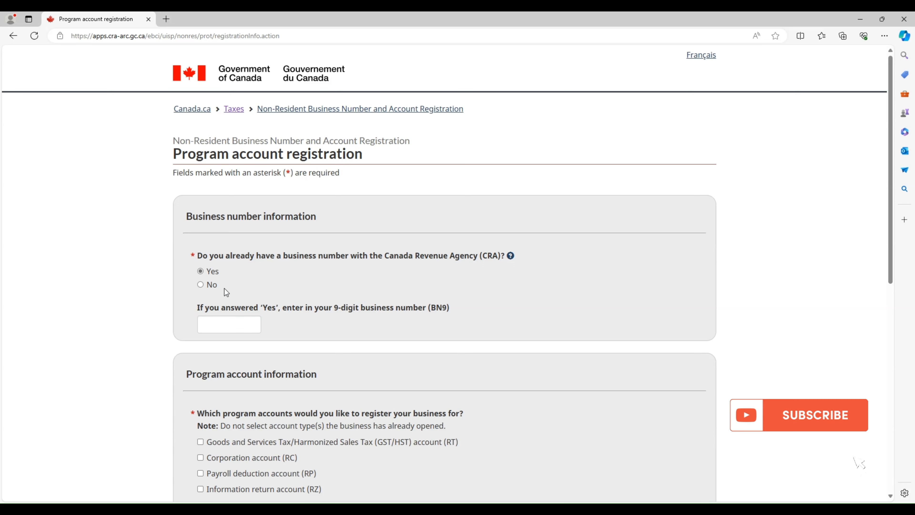
{"action": "left_click", "coordinate": [210, 286]}
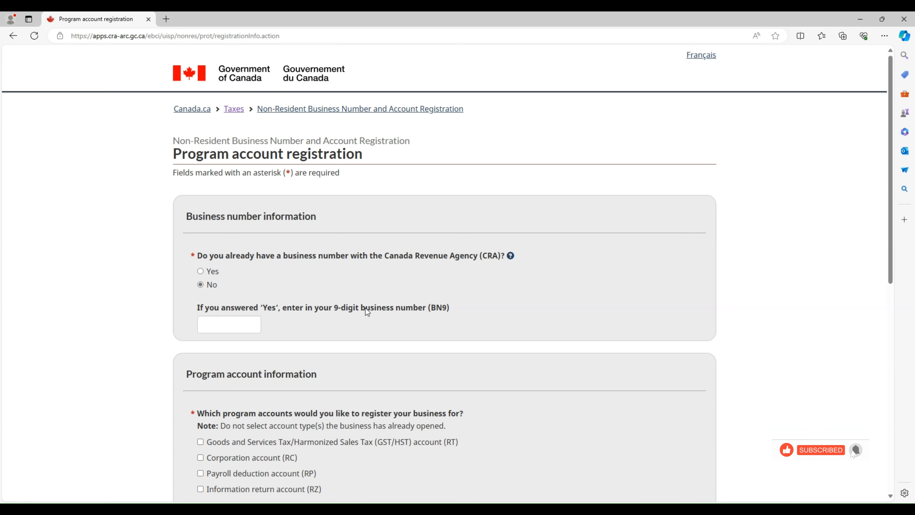
{"action": "scroll", "coordinate": [361, 305], "scroll_direction": "down", "scroll_amount": 2}
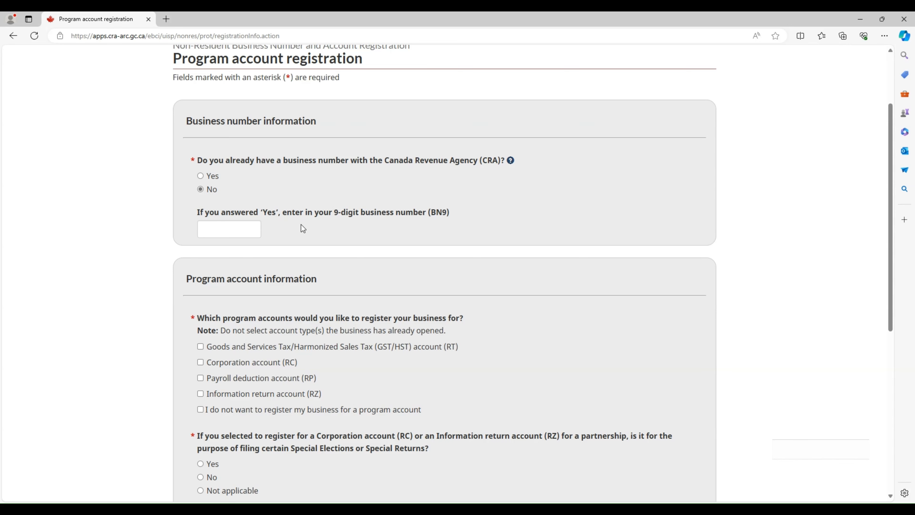
Choose the GST/HST (RT) account, answer Not applicable to Special Elections and No to CARM, then continue
{"action": "scroll", "coordinate": [303, 231], "scroll_direction": "down", "scroll_amount": 2}
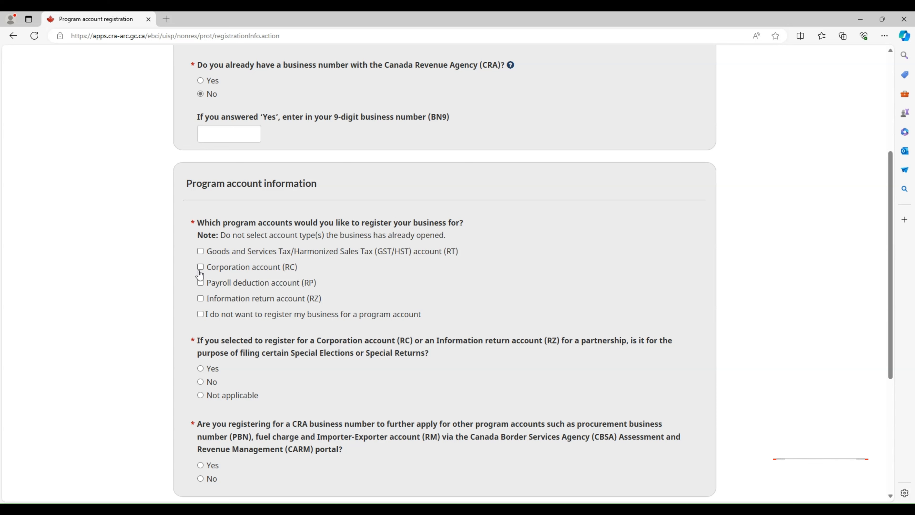
{"action": "left_click", "coordinate": [201, 252]}
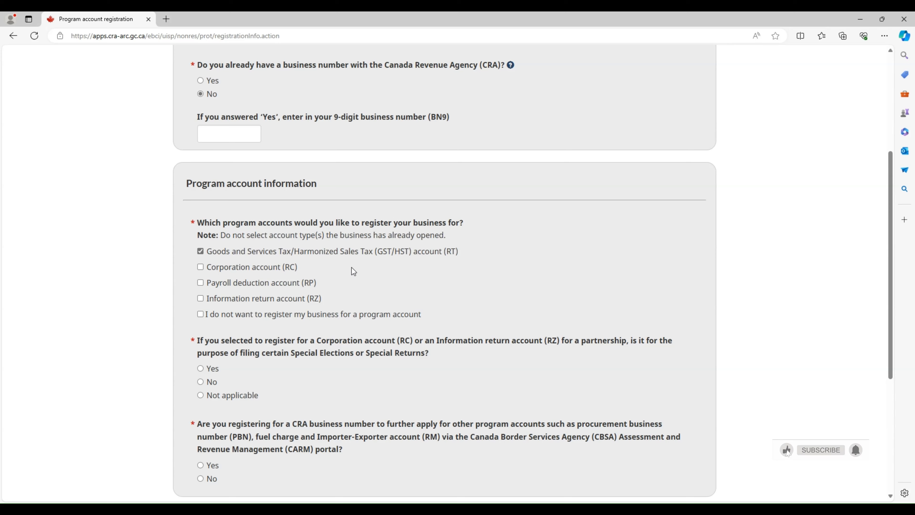
{"action": "scroll", "coordinate": [353, 272], "scroll_direction": "down", "scroll_amount": 2}
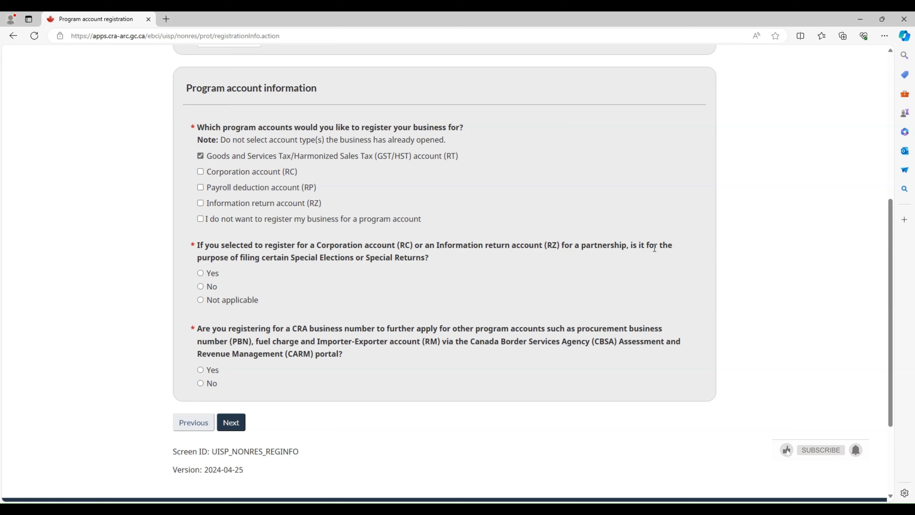
{"action": "left_click", "coordinate": [235, 301]}
{"action": "scroll", "coordinate": [348, 283], "scroll_direction": "down", "scroll_amount": 3}
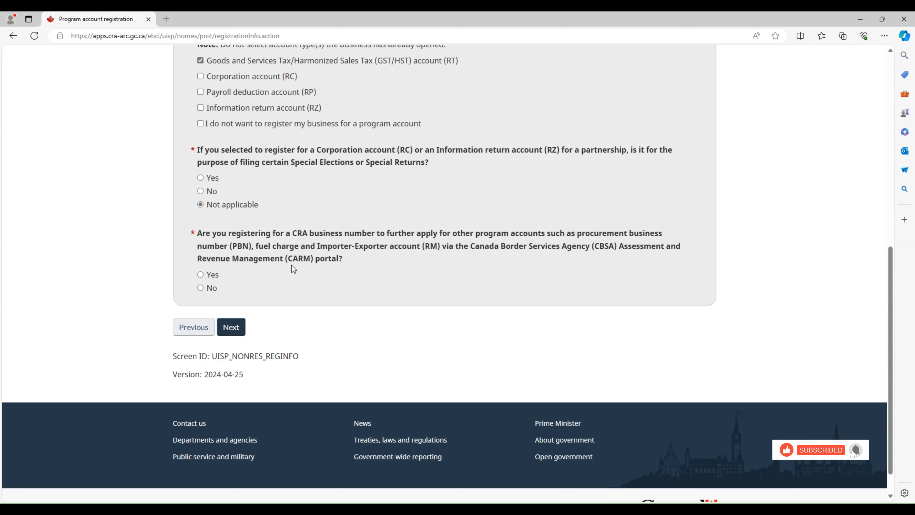
{"action": "left_click", "coordinate": [212, 288]}
{"action": "left_click", "coordinate": [232, 328]}
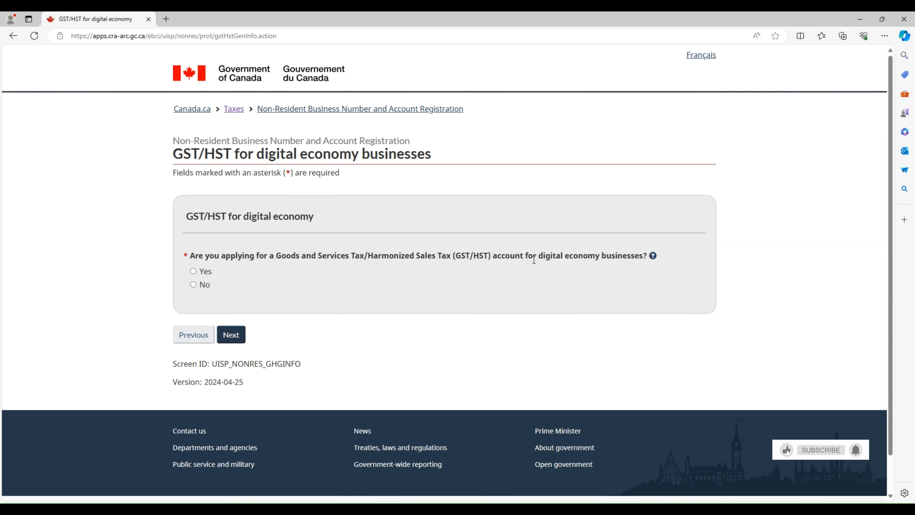
Answer No to the digital economy GST/HST question, check its help popup, and continue
{"action": "left_click", "coordinate": [202, 286]}
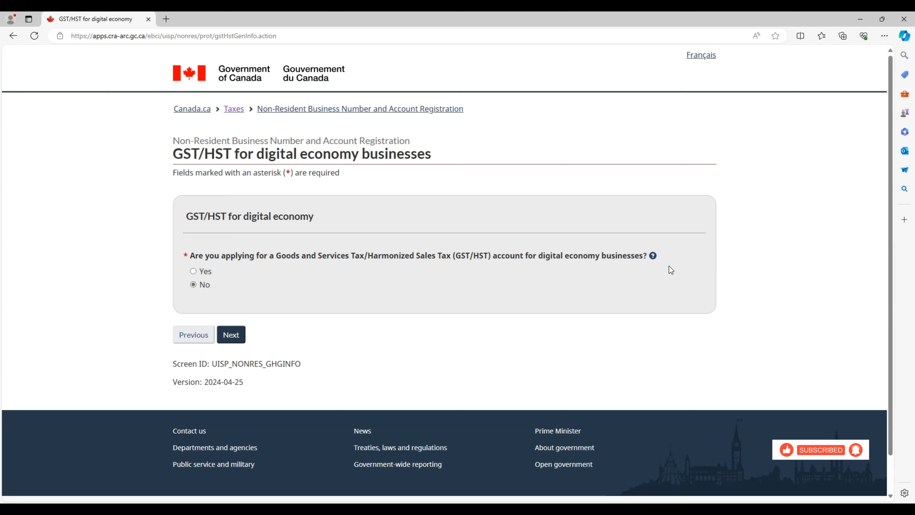
{"action": "left_click", "coordinate": [653, 255]}
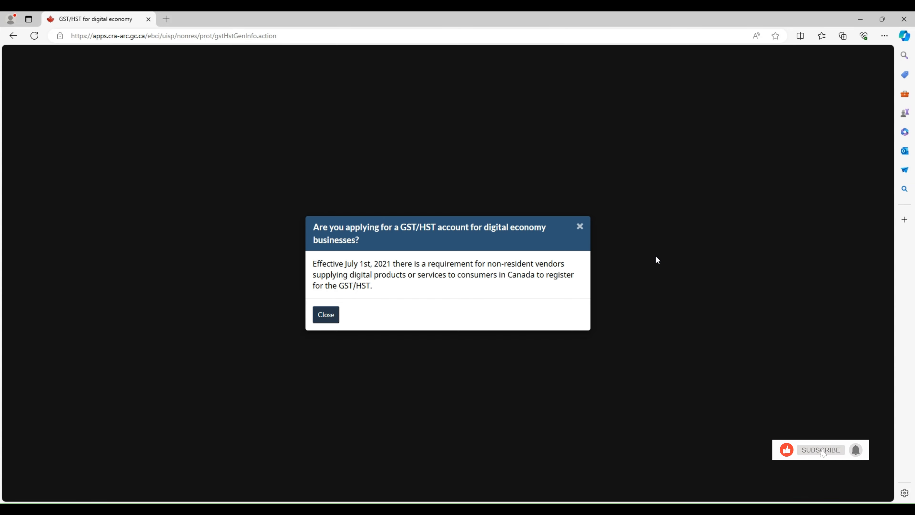
{"action": "left_click", "coordinate": [579, 227]}
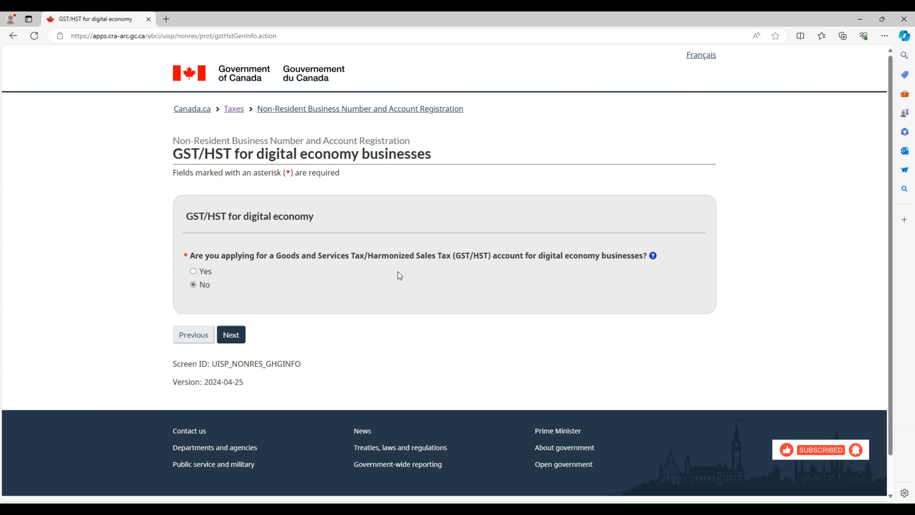
{"action": "left_click", "coordinate": [233, 334]}
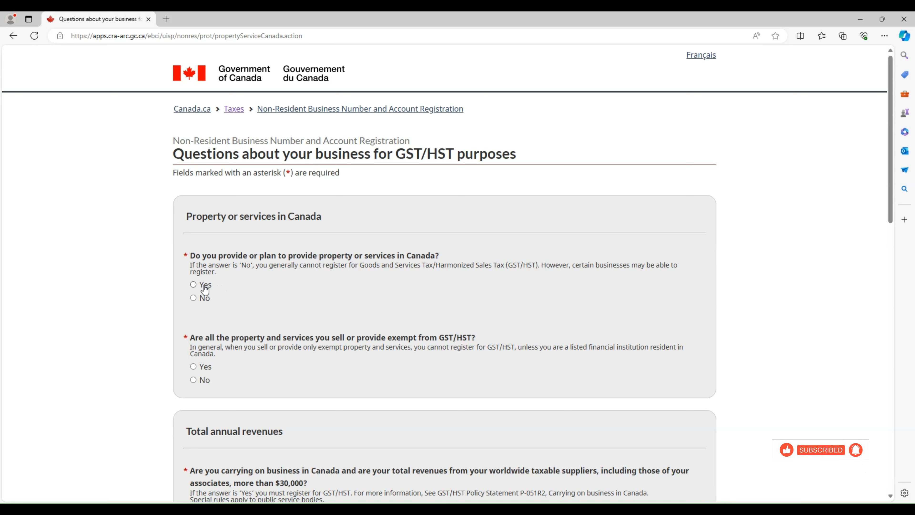
Answer Yes to supplying property or services in Canada and No to all supplies being exempt
{"action": "left_click", "coordinate": [194, 284]}
{"action": "scroll", "coordinate": [271, 285], "scroll_direction": "down", "scroll_amount": 1}
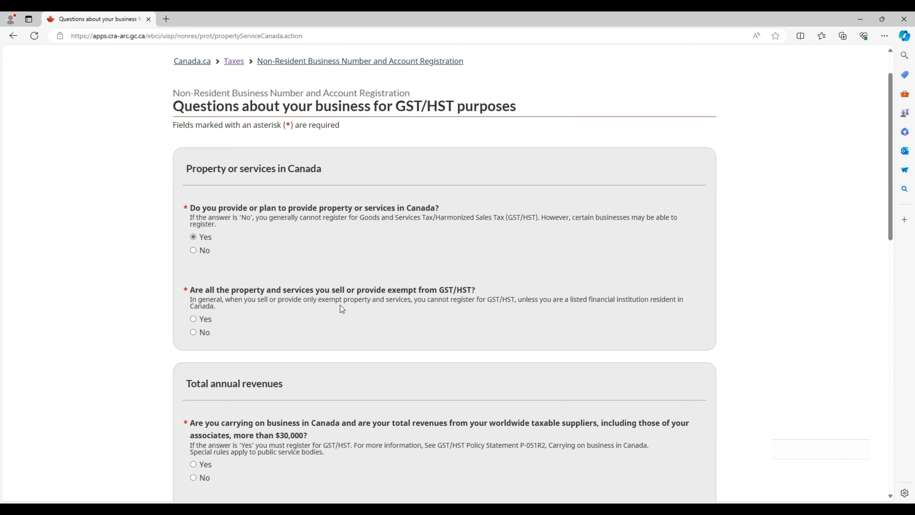
{"action": "scroll", "coordinate": [244, 320], "scroll_direction": "down", "scroll_amount": 1}
{"action": "left_click", "coordinate": [199, 285]}
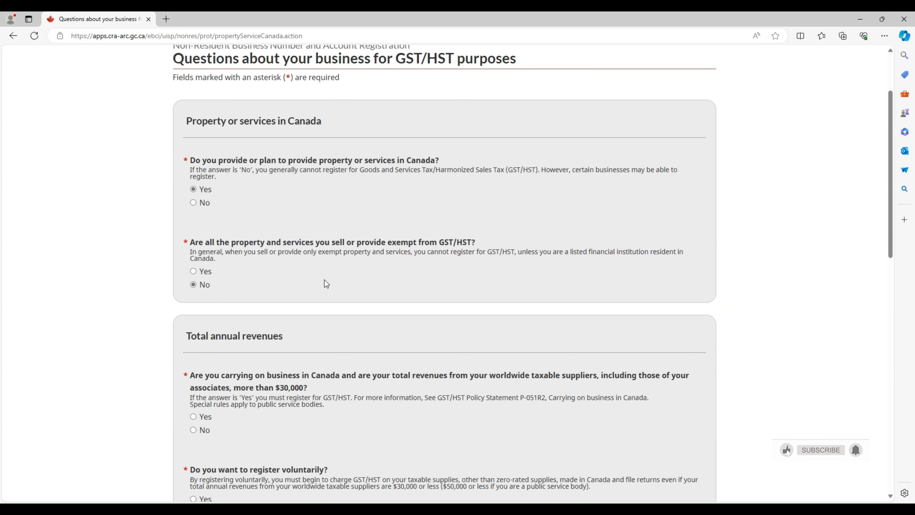
{"action": "scroll", "coordinate": [328, 284], "scroll_direction": "down", "scroll_amount": 2}
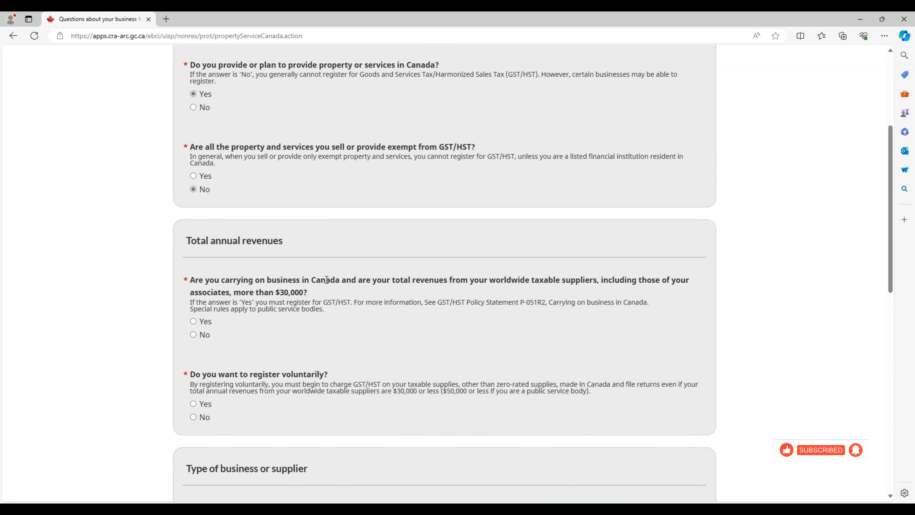
{"action": "scroll", "coordinate": [326, 279], "scroll_direction": "down", "scroll_amount": 1}
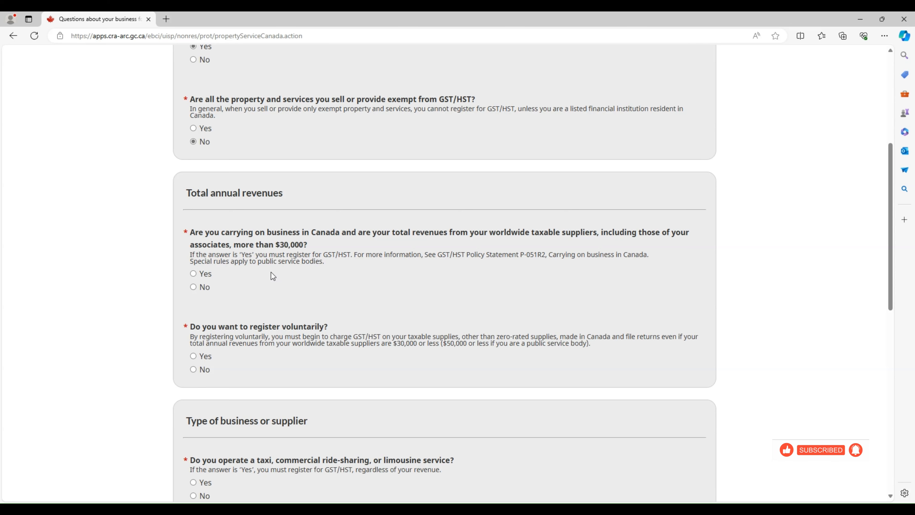
Answer No to revenues over $30,000 and Yes to registering voluntarily
{"action": "left_click_drag", "start_coordinate": [327, 326], "coordinate": [206, 326]}
{"action": "left_click", "coordinate": [352, 257]}
{"action": "left_click", "coordinate": [201, 289]}
{"action": "scroll", "coordinate": [256, 289], "scroll_direction": "down", "scroll_amount": 4}
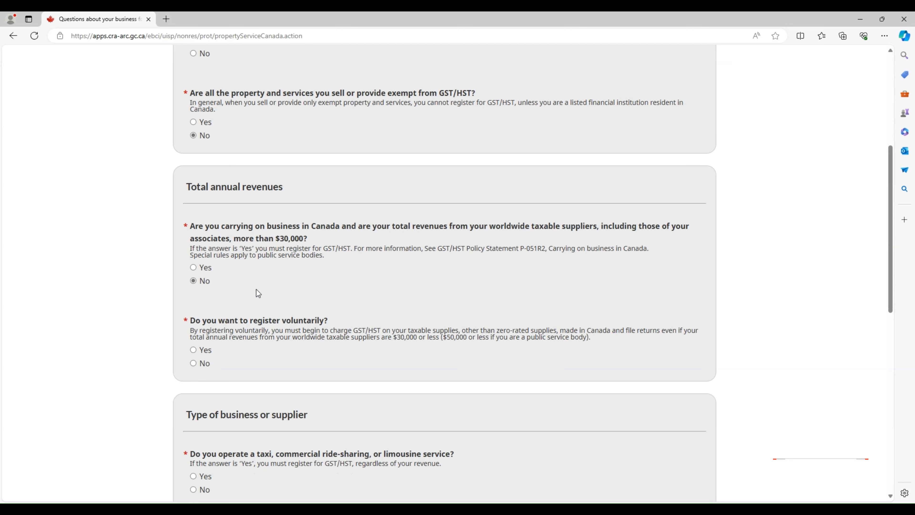
{"action": "left_click", "coordinate": [194, 213]}
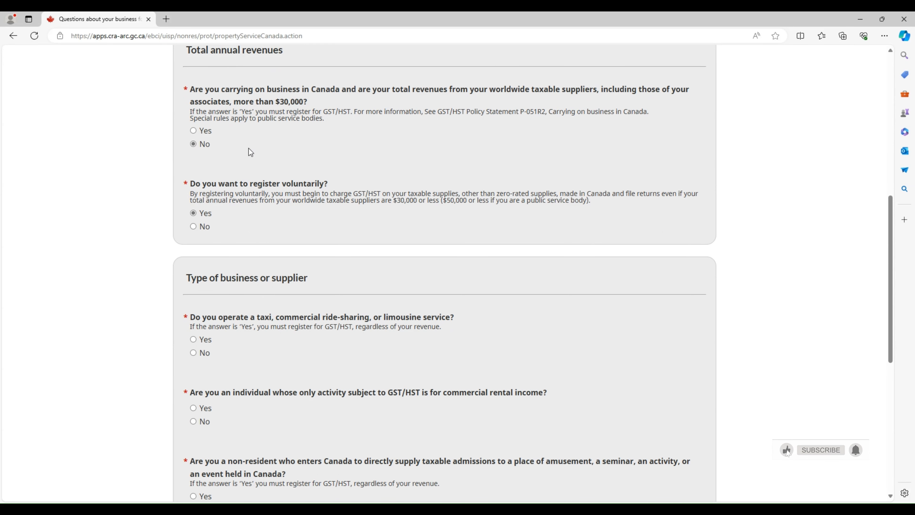
{"action": "scroll", "coordinate": [258, 225], "scroll_direction": "down", "scroll_amount": 1}
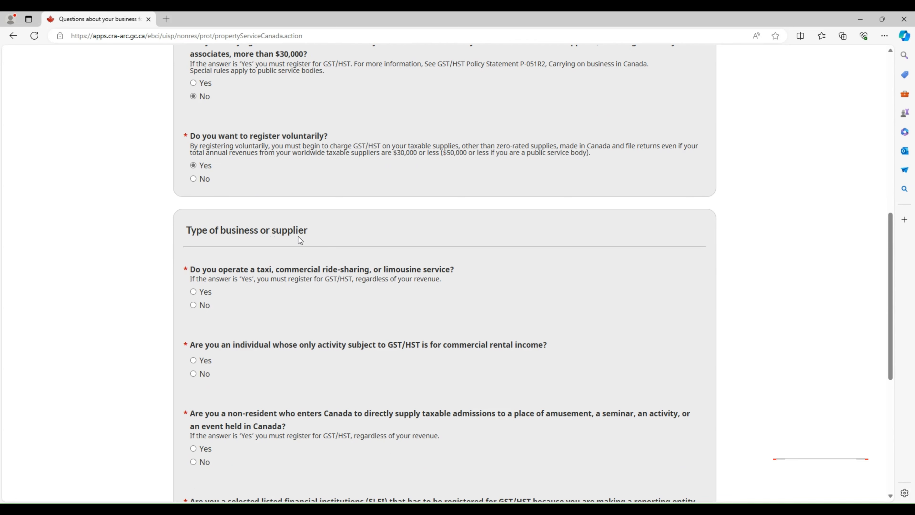
Answer Yes to the taxi or ride-sharing question and No to commercial rental income
{"action": "scroll", "coordinate": [298, 236], "scroll_direction": "down", "scroll_amount": 1}
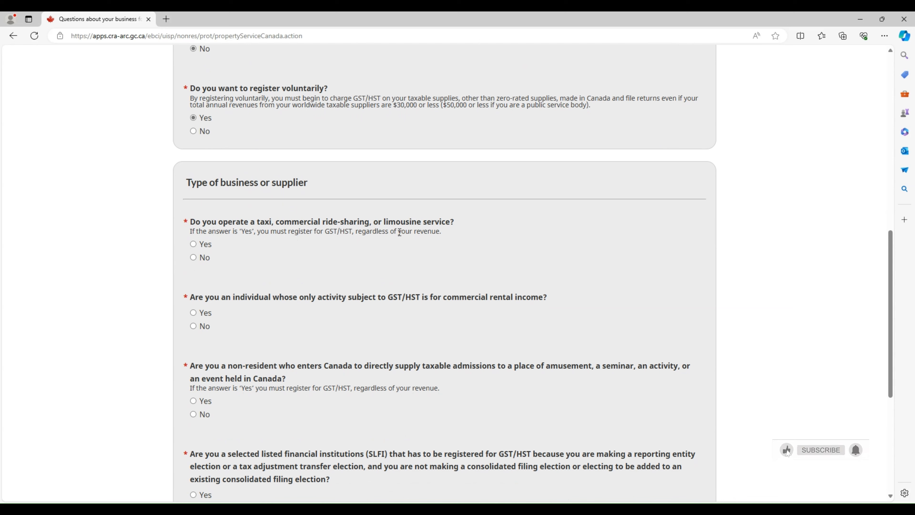
{"action": "left_click_drag", "start_coordinate": [364, 221], "coordinate": [276, 221]}
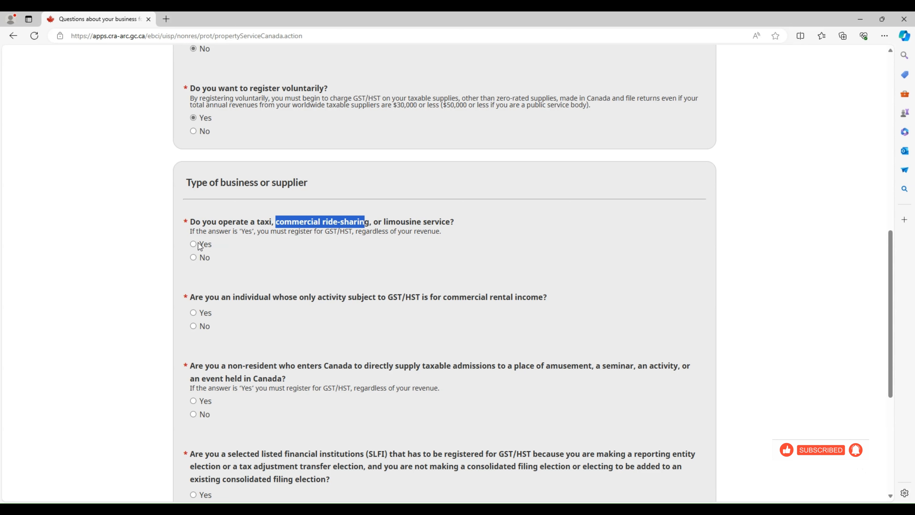
{"action": "scroll", "coordinate": [275, 262], "scroll_direction": "down", "scroll_amount": 3}
{"action": "left_click", "coordinate": [252, 224]}
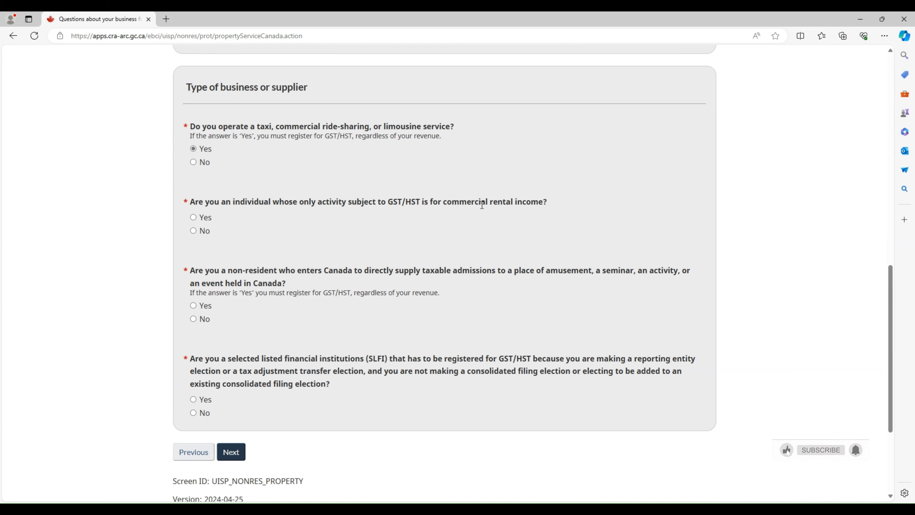
{"action": "left_click", "coordinate": [194, 231]}
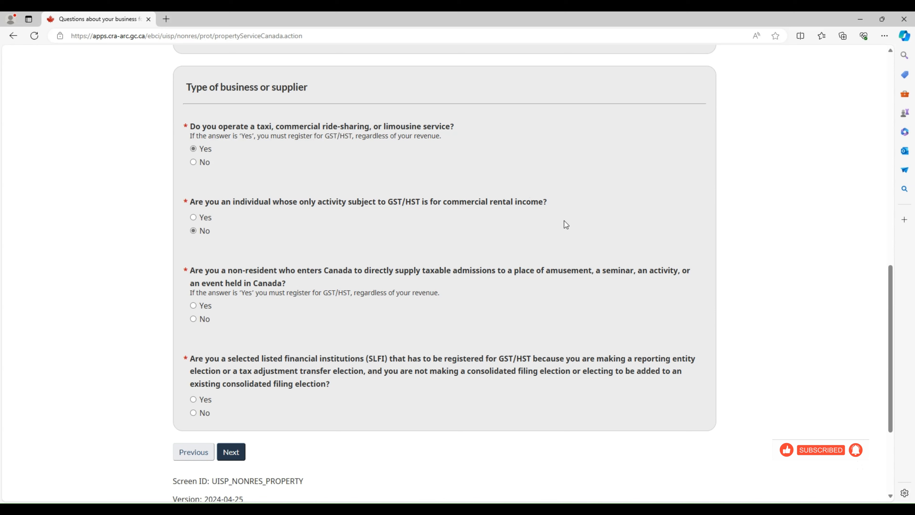
{"action": "left_click_drag", "start_coordinate": [545, 202], "coordinate": [301, 205]}
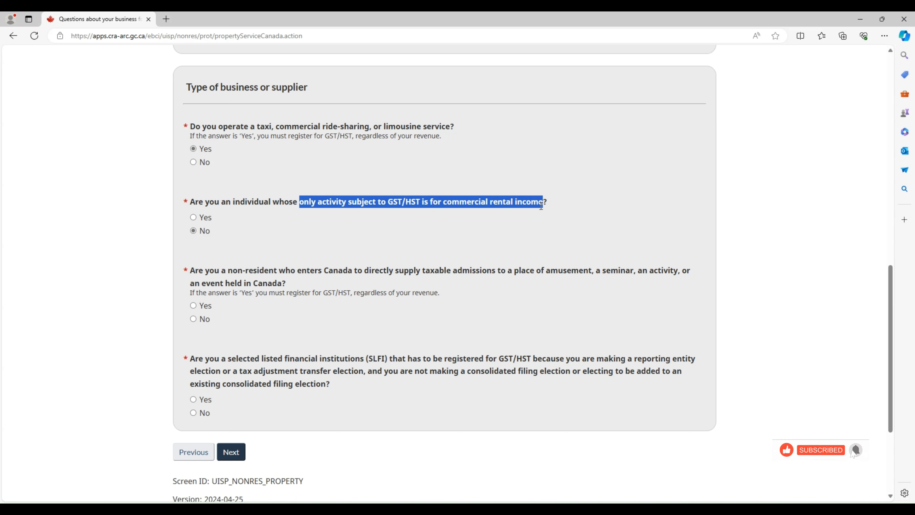
{"action": "left_click", "coordinate": [488, 215]}
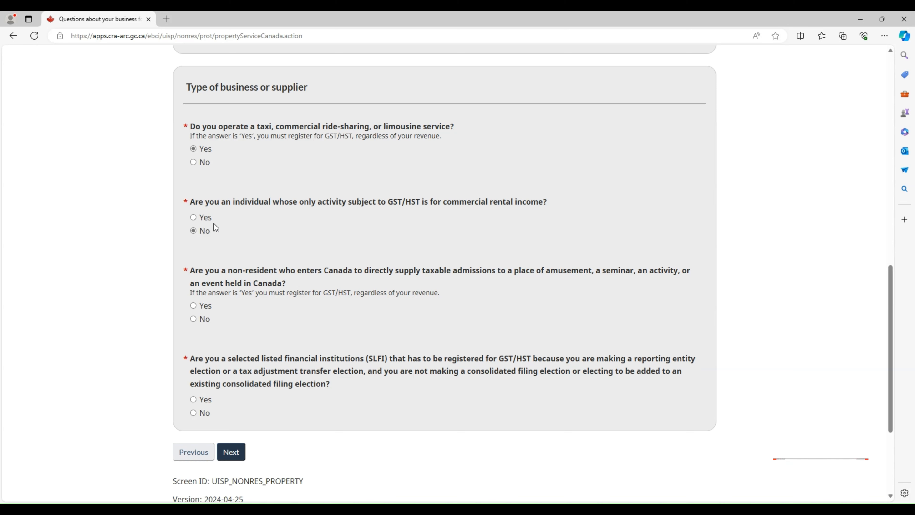
Answer No to the taxable admissions and SLFI questions, then continue
{"action": "scroll", "coordinate": [205, 235], "scroll_direction": "down", "scroll_amount": 1}
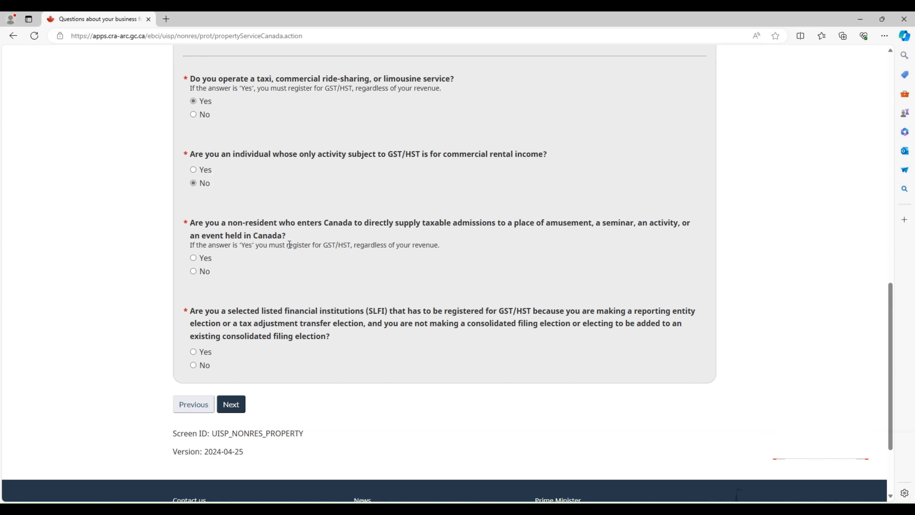
{"action": "left_click", "coordinate": [204, 280]}
{"action": "scroll", "coordinate": [204, 279], "scroll_direction": "down", "scroll_amount": 1}
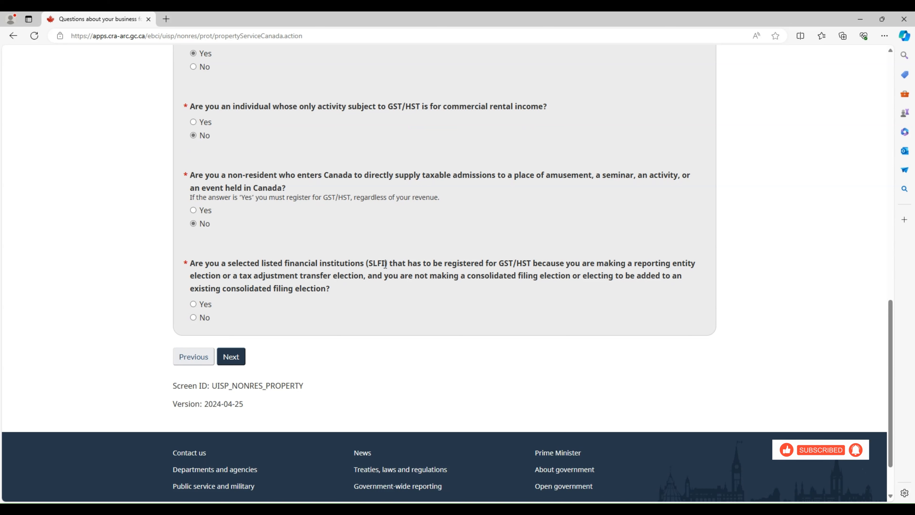
{"action": "left_click_drag", "start_coordinate": [386, 264], "coordinate": [332, 267]}
{"action": "left_click", "coordinate": [268, 284]}
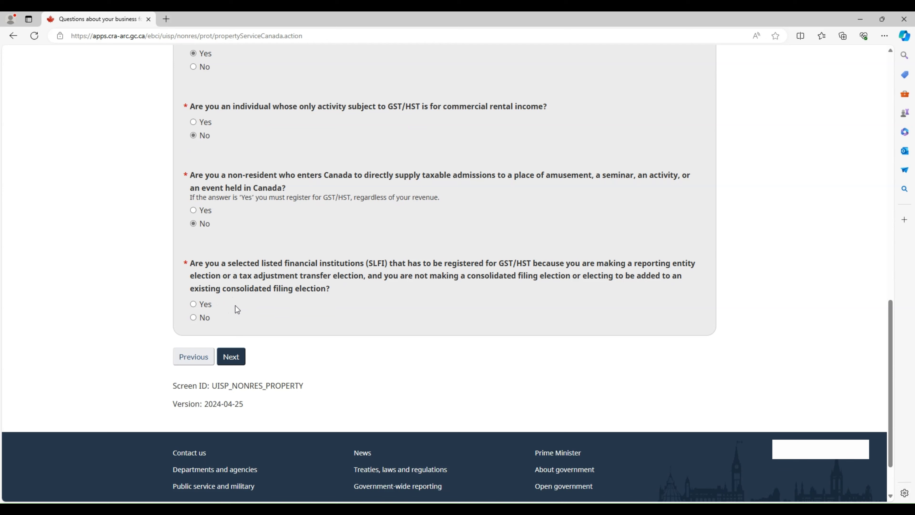
{"action": "left_click", "coordinate": [194, 317]}
{"action": "left_click", "coordinate": [238, 361]}
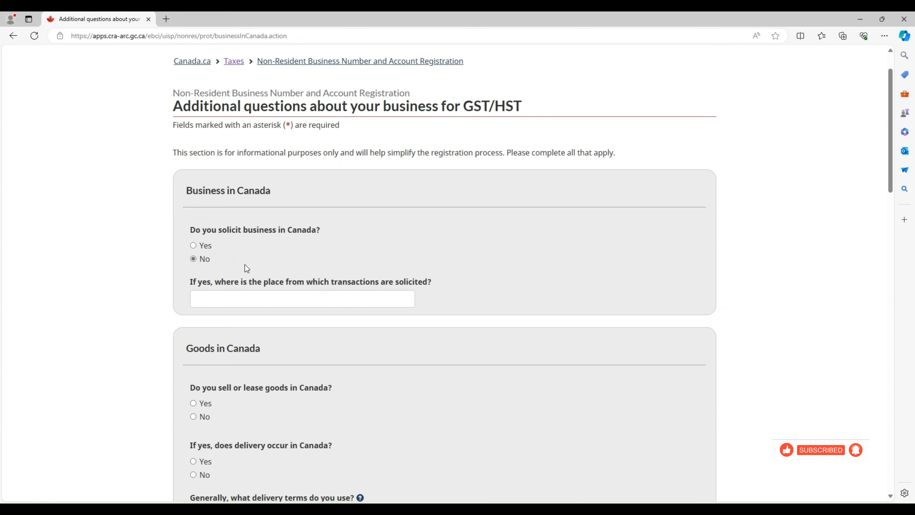
Answer Yes to having a bank account in Canada and continue to Address and filing information
{"action": "scroll", "coordinate": [288, 269], "scroll_direction": "down", "scroll_amount": 3}
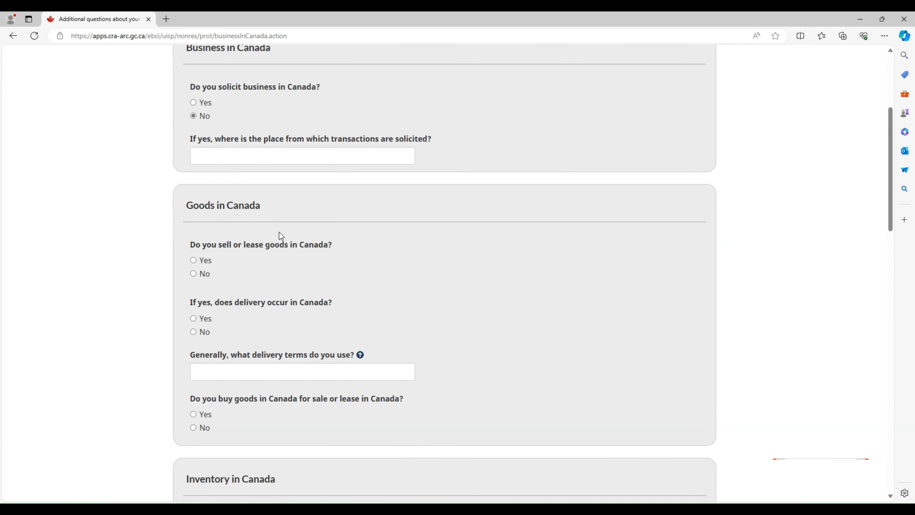
{"action": "scroll", "coordinate": [279, 232], "scroll_direction": "down", "scroll_amount": 1}
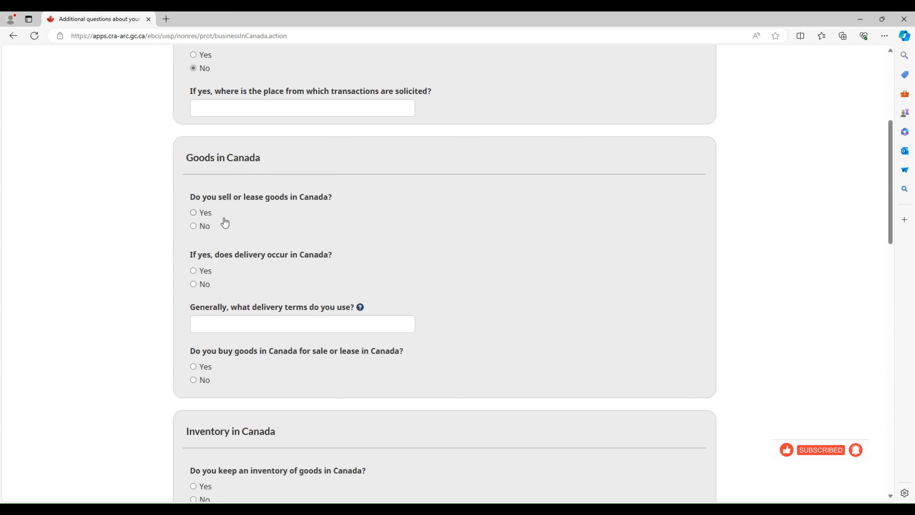
{"action": "scroll", "coordinate": [306, 243], "scroll_direction": "down", "scroll_amount": 6}
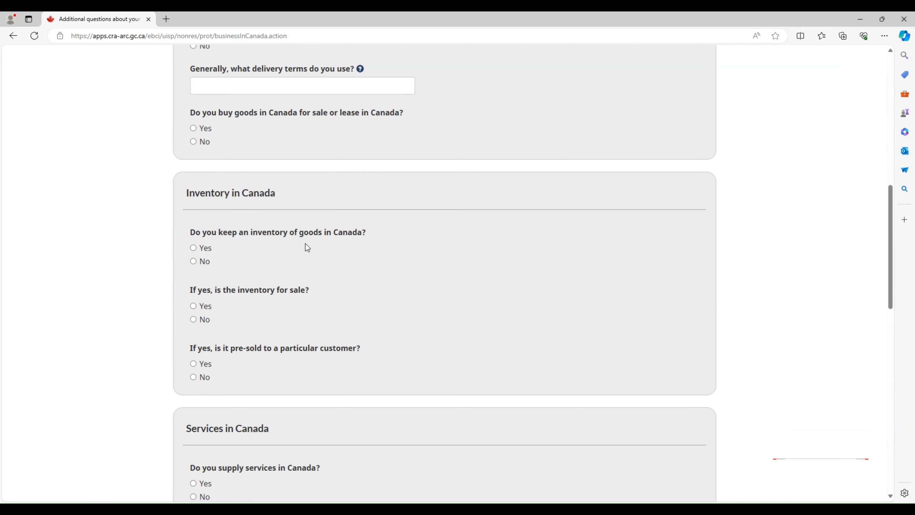
{"action": "scroll", "coordinate": [294, 231], "scroll_direction": "down", "scroll_amount": 5}
{"action": "scroll", "coordinate": [294, 237], "scroll_direction": "down", "scroll_amount": 11}
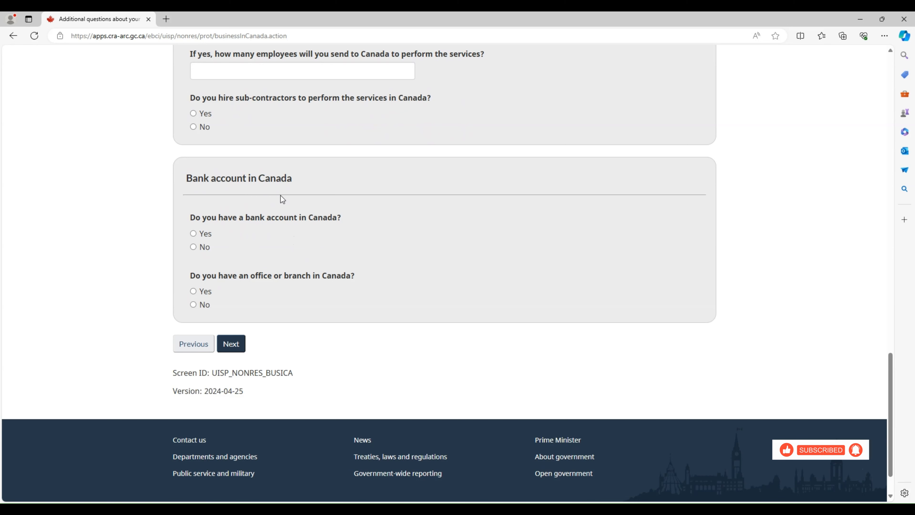
{"action": "left_click", "coordinate": [204, 235]}
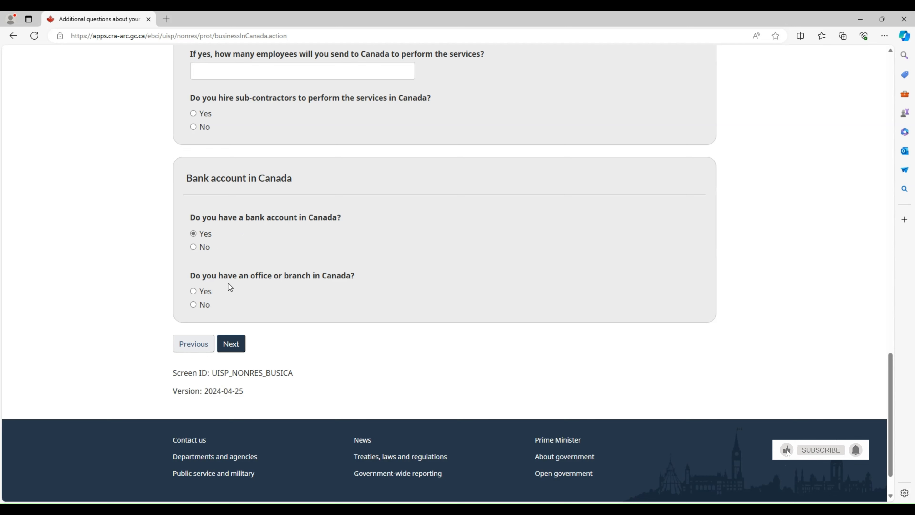
{"action": "left_click", "coordinate": [231, 346]}
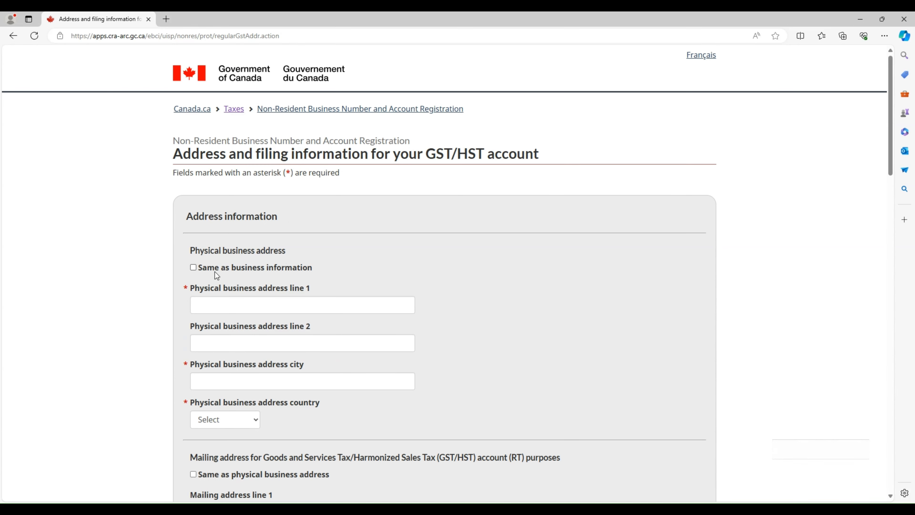
Tick 'Same as business information' for the physical address and 'Same as physical business address' for mailing
{"action": "left_click", "coordinate": [196, 270]}
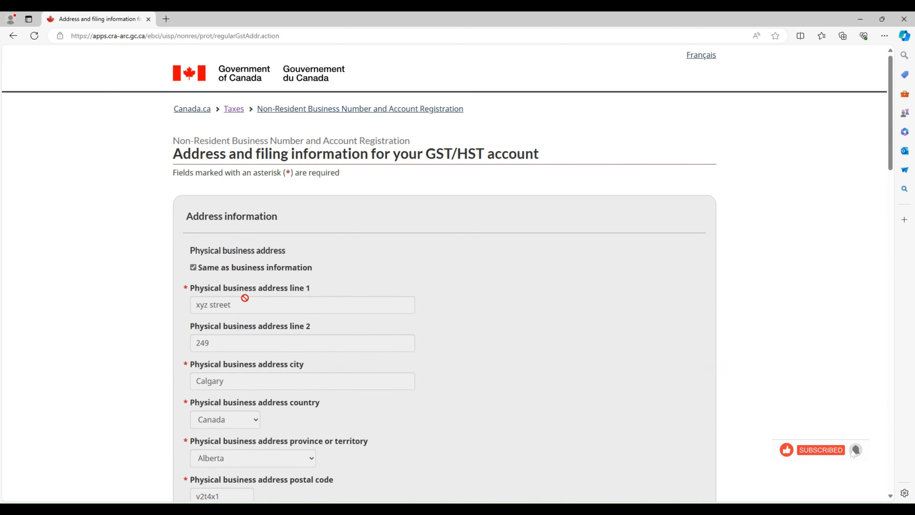
{"action": "scroll", "coordinate": [266, 310], "scroll_direction": "down", "scroll_amount": 5}
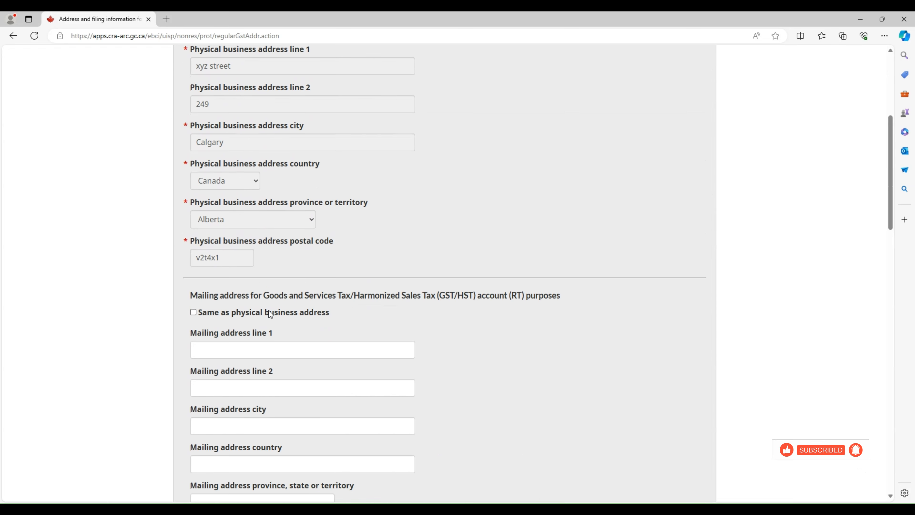
{"action": "scroll", "coordinate": [268, 310], "scroll_direction": "down", "scroll_amount": 1}
{"action": "left_click", "coordinate": [193, 266]}
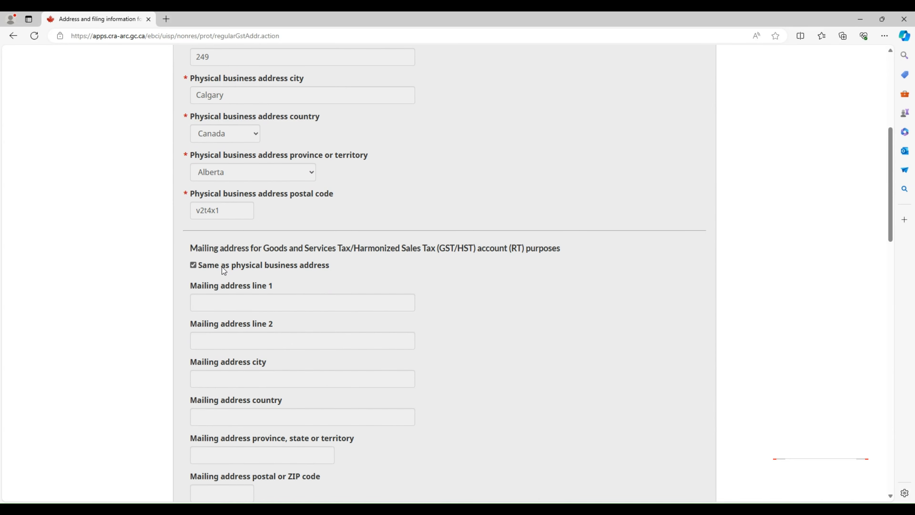
{"action": "scroll", "coordinate": [331, 272], "scroll_direction": "down", "scroll_amount": 8}
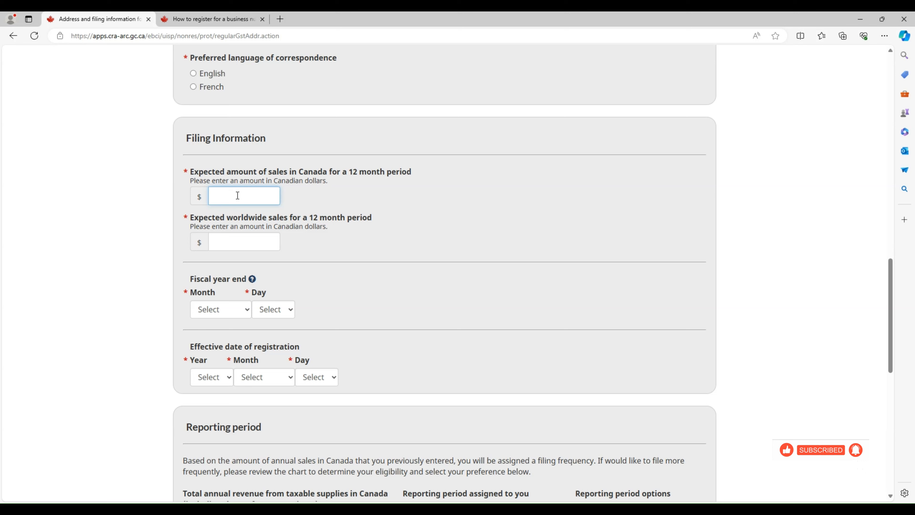
Enter expected Canadian sales of 60000 and worldwide sales of 0
{"action": "type", "text": "0000"}
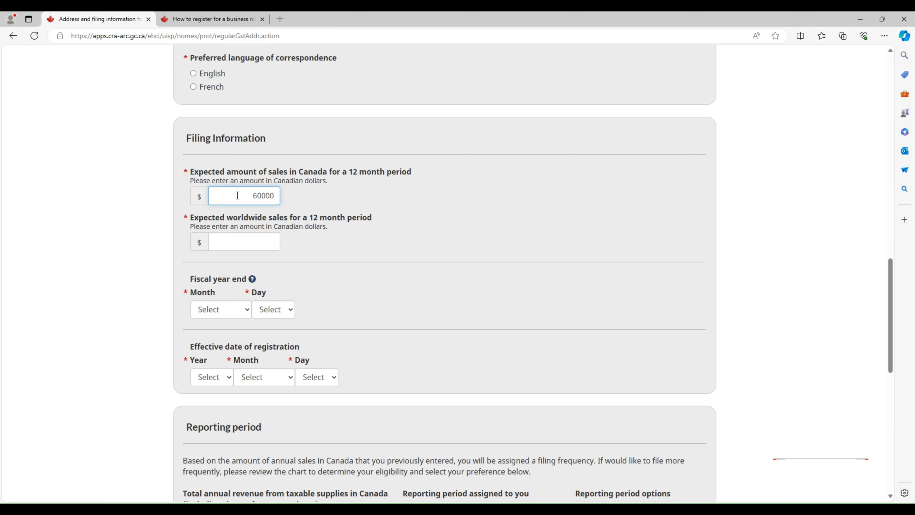
{"action": "left_click", "coordinate": [261, 243]}
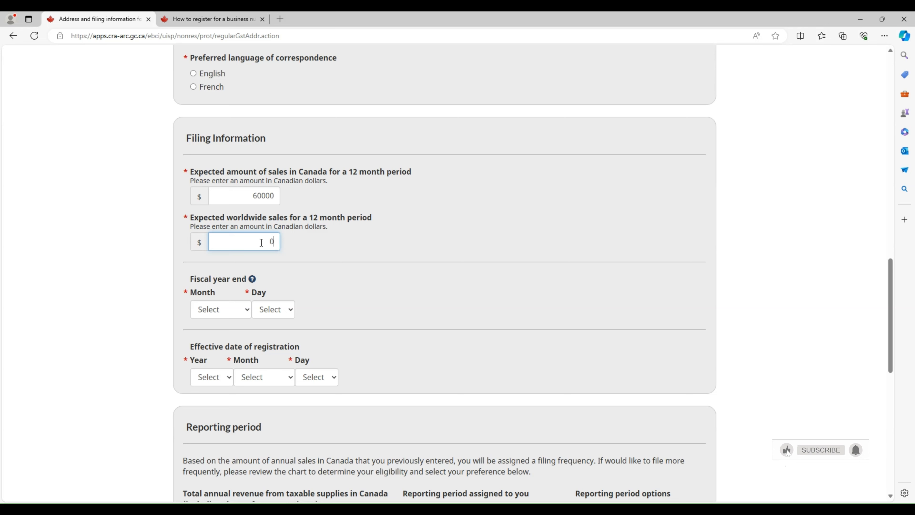
{"action": "left_click", "coordinate": [329, 297]}
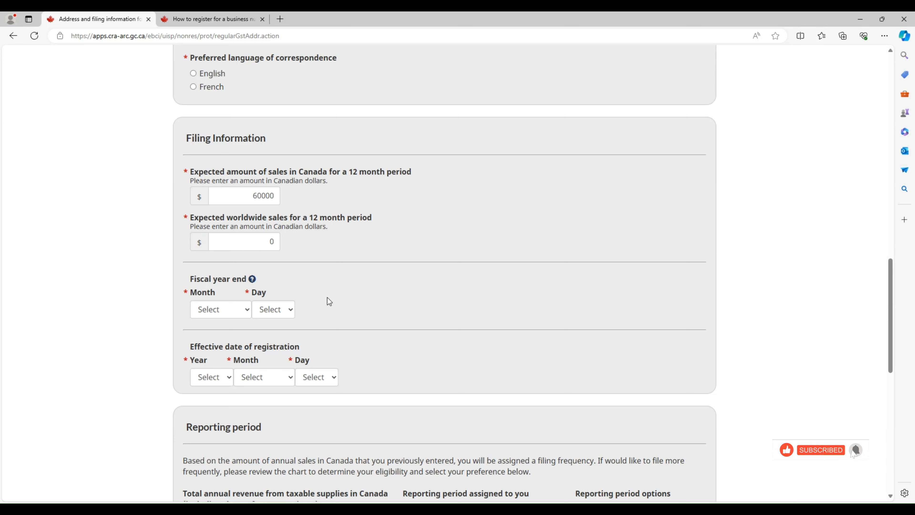
{"action": "scroll", "coordinate": [326, 298], "scroll_direction": "down", "scroll_amount": 3}
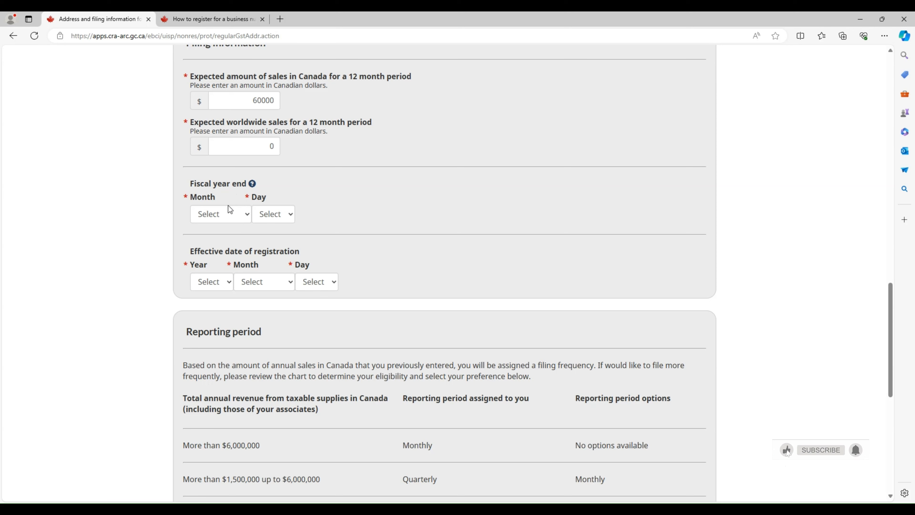
Set the fiscal year-end to December 31
{"action": "left_click", "coordinate": [245, 219]}
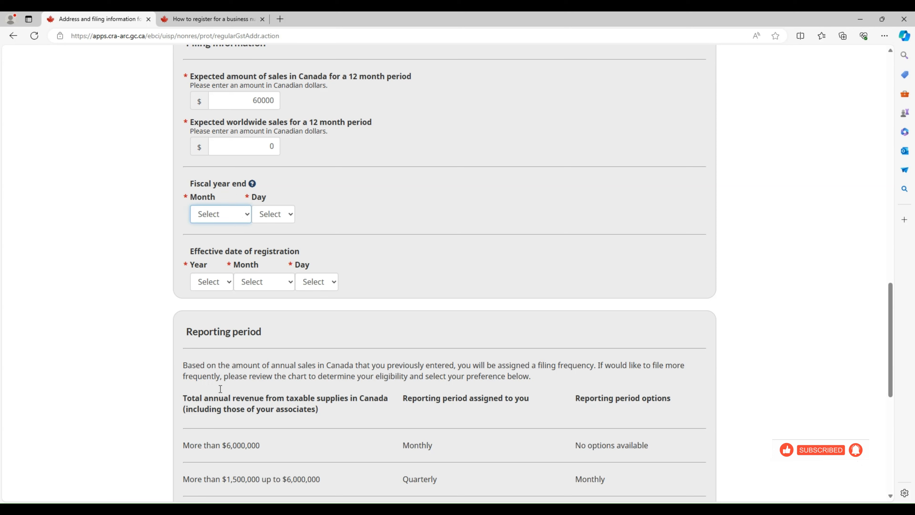
{"action": "left_click", "coordinate": [237, 361]}
{"action": "left_click", "coordinate": [291, 213]}
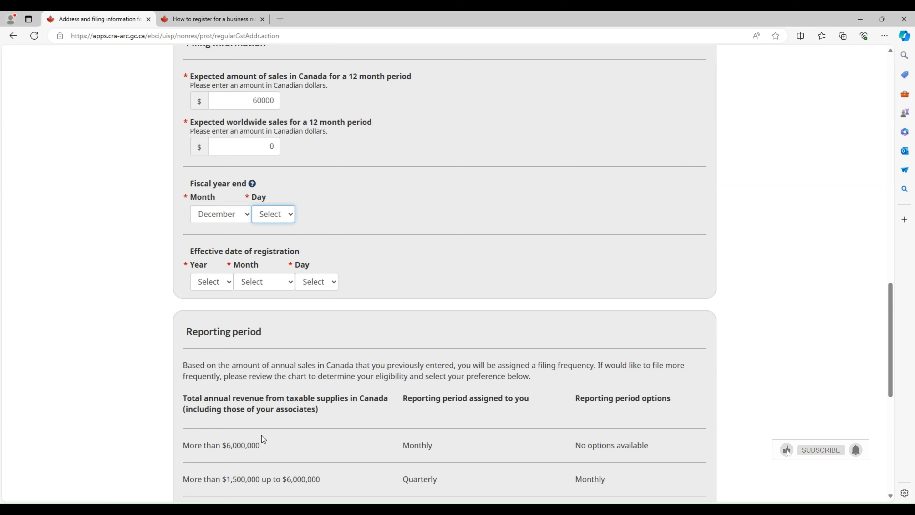
{"action": "left_click", "coordinate": [271, 436]}
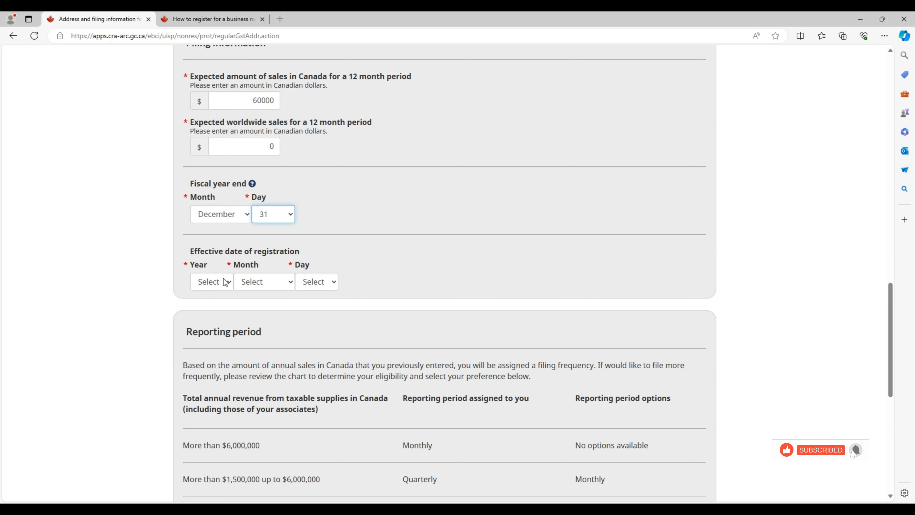
Choose year 2023, month October and day 14 for the effective date of registration
{"action": "left_click", "coordinate": [232, 284]}
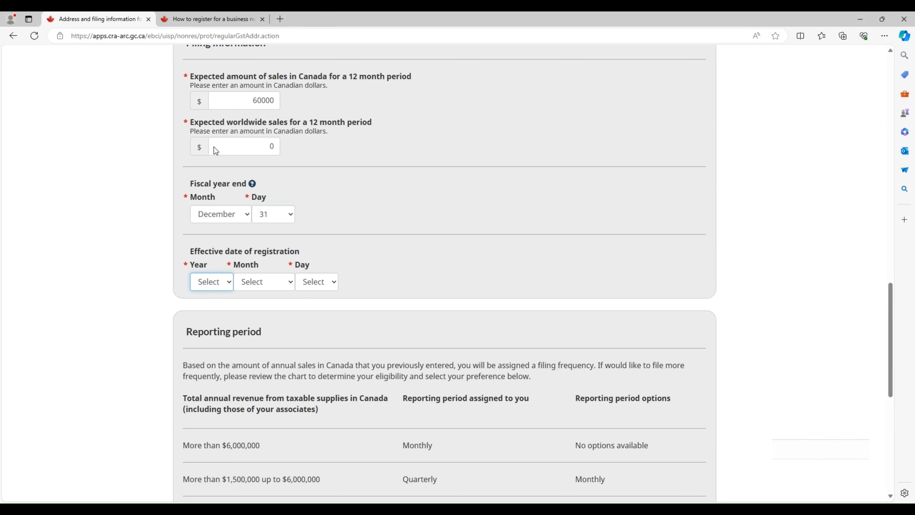
{"action": "left_click", "coordinate": [210, 167]}
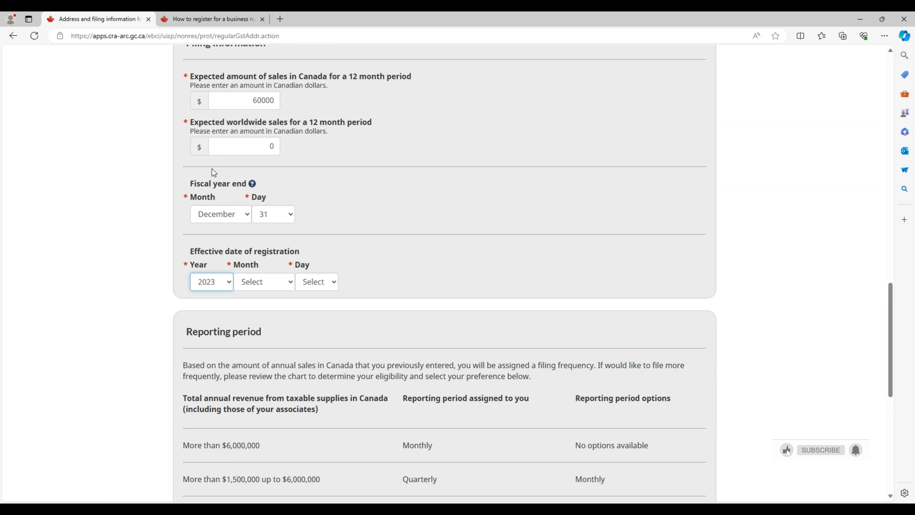
{"action": "left_click", "coordinate": [280, 288]}
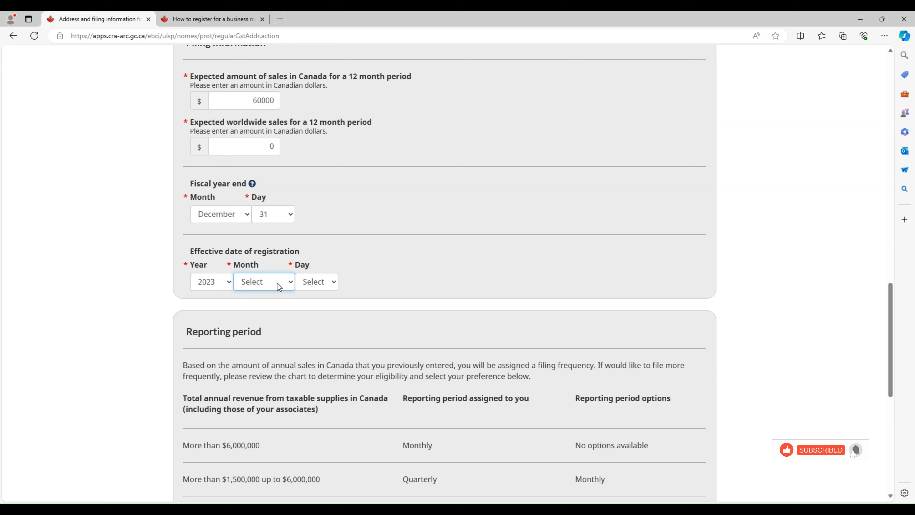
{"action": "left_click", "coordinate": [259, 409]}
{"action": "left_click", "coordinate": [323, 287]}
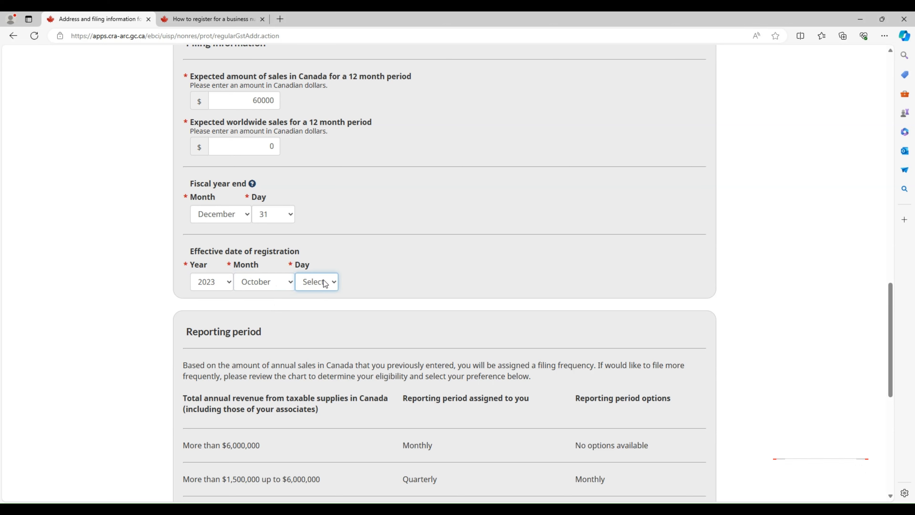
{"action": "left_click", "coordinate": [319, 214]}
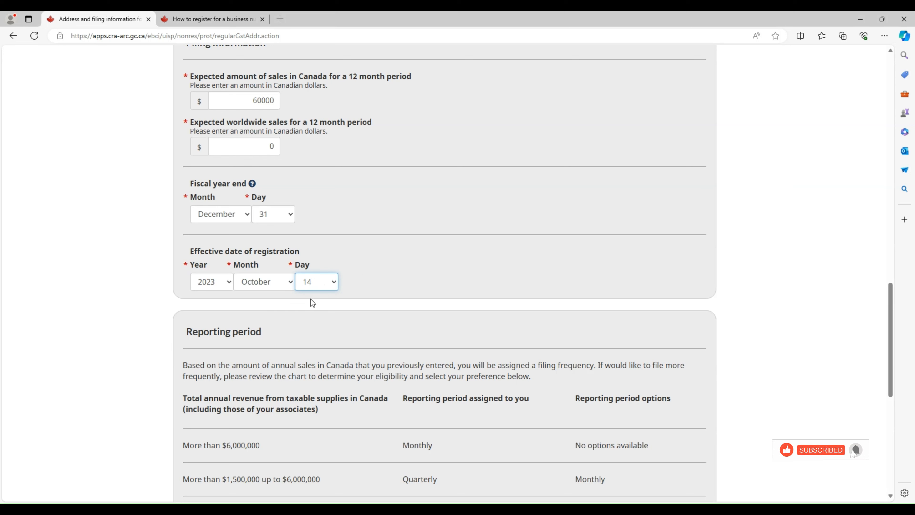
{"action": "left_click", "coordinate": [368, 287]}
Select Annual as the GST/HST reporting period in the Reporting period section
{"action": "scroll", "coordinate": [334, 320], "scroll_direction": "down", "scroll_amount": 3}
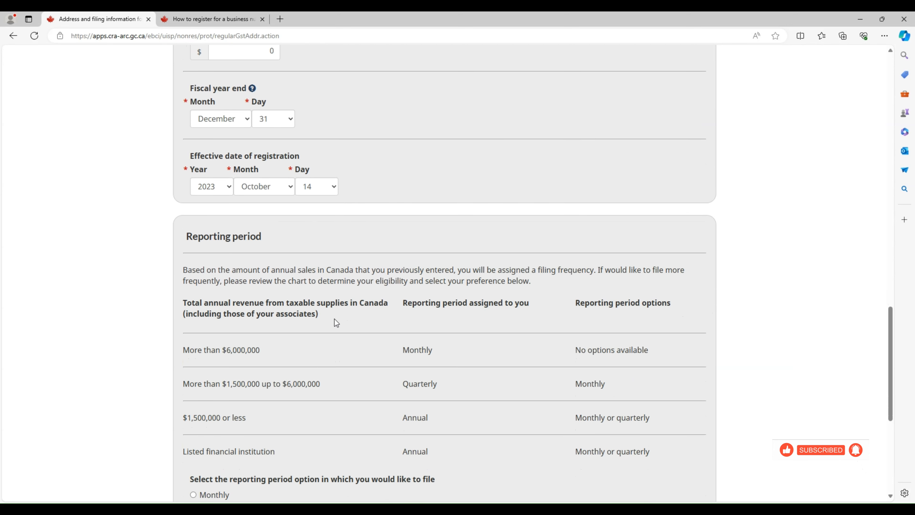
{"action": "scroll", "coordinate": [334, 319], "scroll_direction": "down", "scroll_amount": 1}
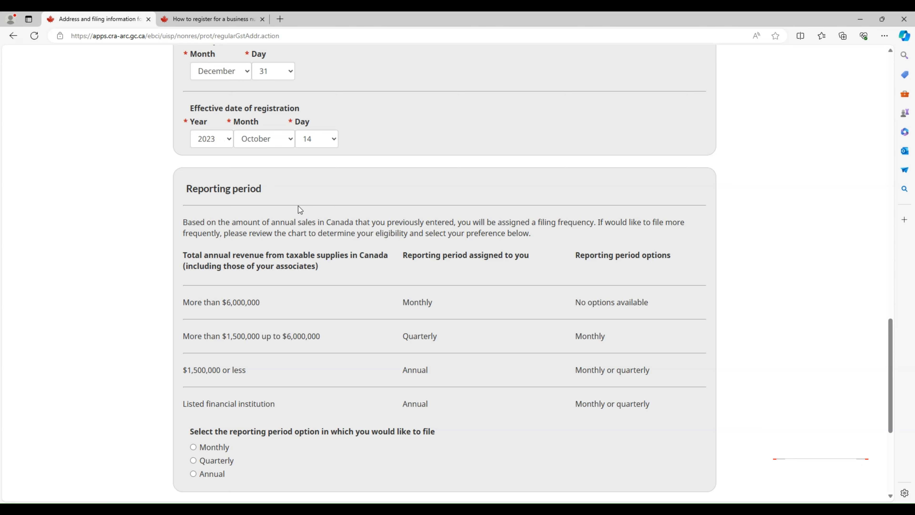
{"action": "scroll", "coordinate": [298, 206], "scroll_direction": "down", "scroll_amount": 1}
{"action": "scroll", "coordinate": [326, 294], "scroll_direction": "down", "scroll_amount": 1}
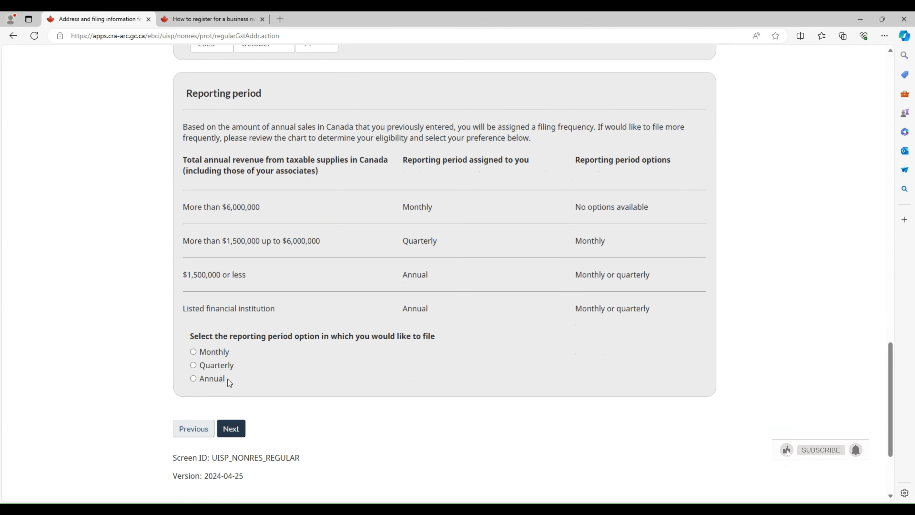
{"action": "left_click", "coordinate": [201, 381]}
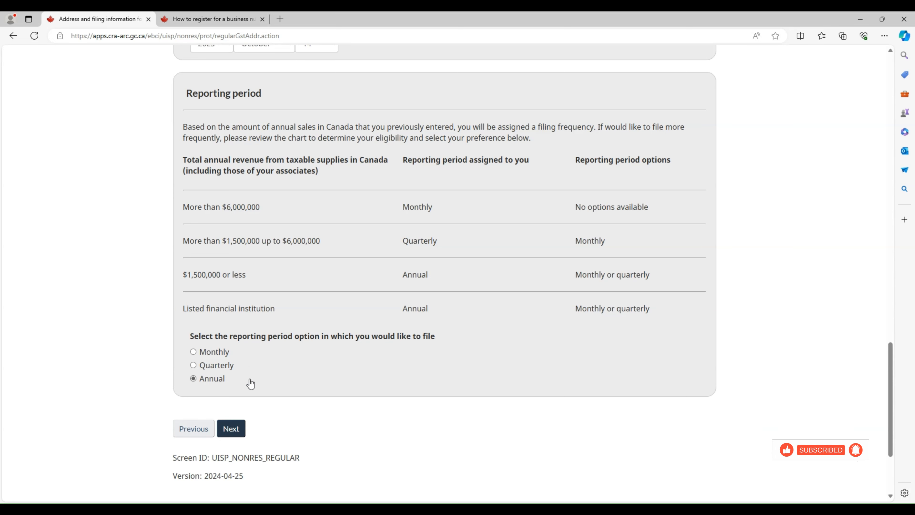
{"action": "scroll", "coordinate": [343, 377], "scroll_direction": "up", "scroll_amount": 5}
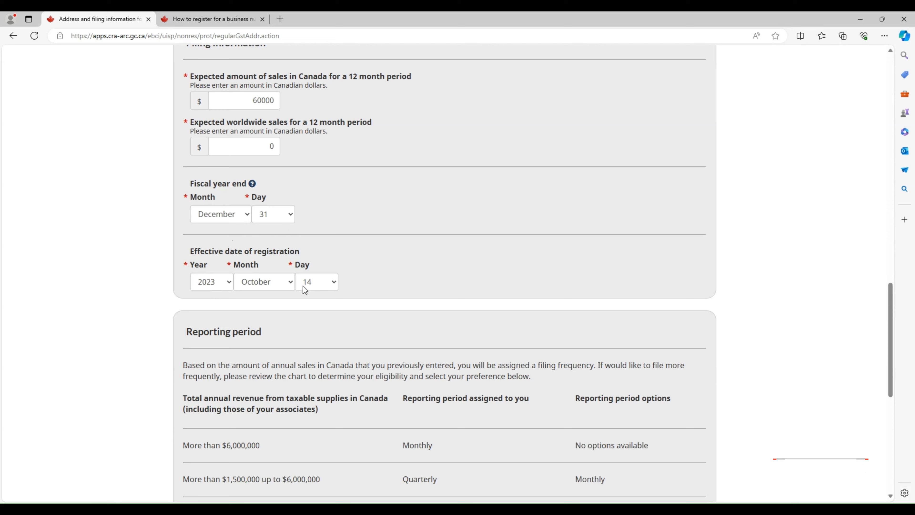
{"action": "scroll", "coordinate": [302, 320], "scroll_direction": "down", "scroll_amount": 1}
{"action": "scroll", "coordinate": [303, 323], "scroll_direction": "down", "scroll_amount": 3}
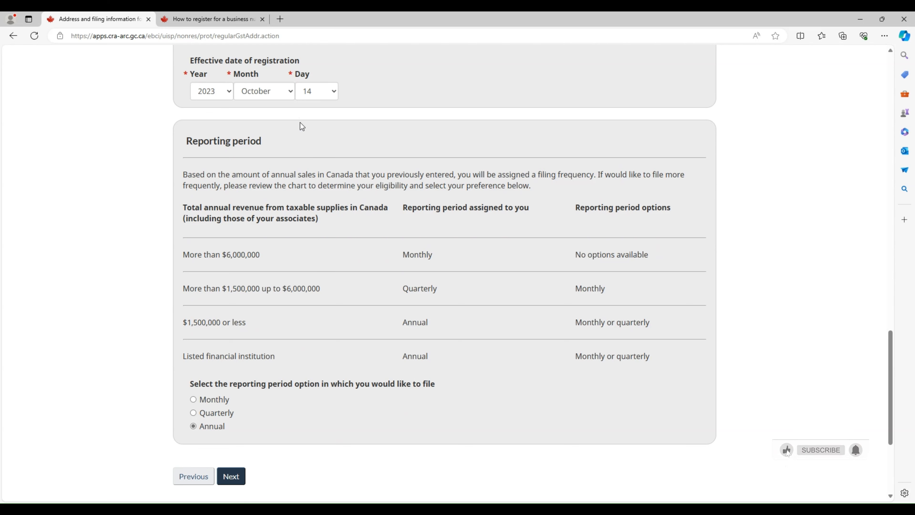
{"action": "scroll", "coordinate": [309, 247], "scroll_direction": "down", "scroll_amount": 4}
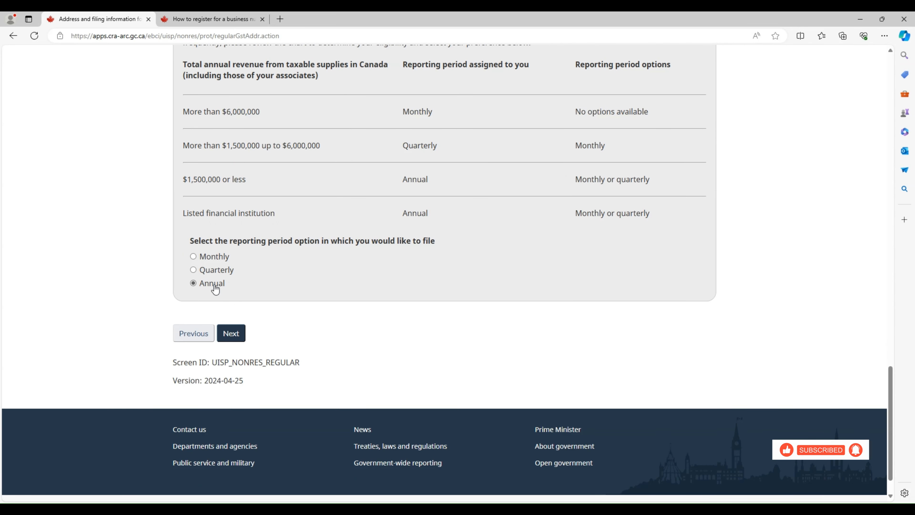
Submit the Address and filing page, which flags preferred language of correspondence as required
{"action": "left_click", "coordinate": [240, 339]}
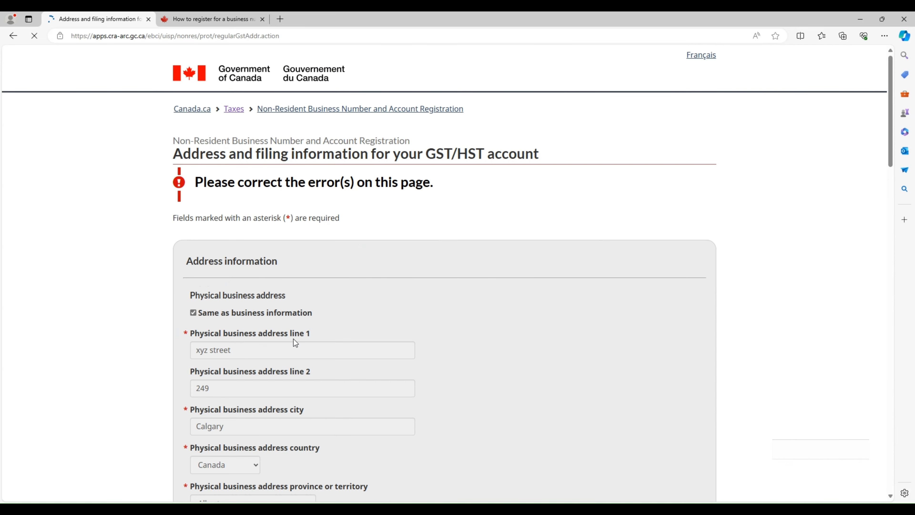
{"action": "scroll", "coordinate": [400, 281], "scroll_direction": "down", "scroll_amount": 5}
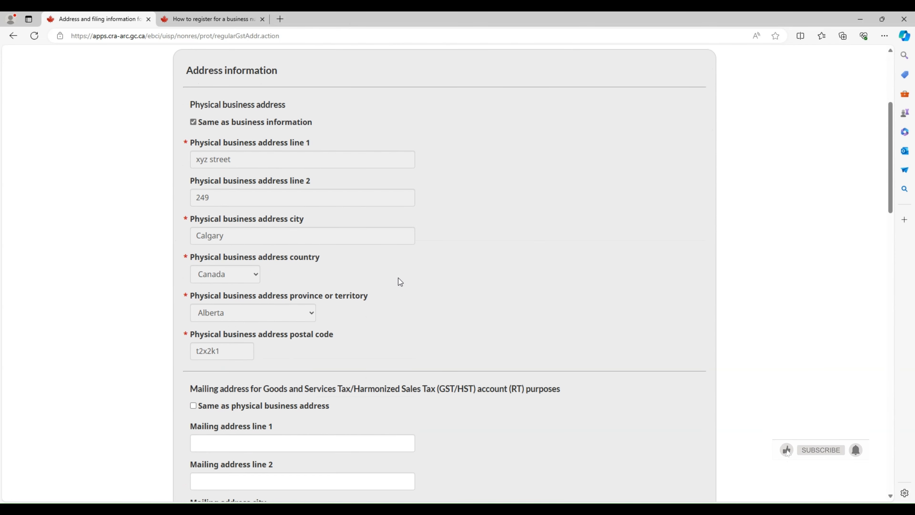
{"action": "scroll", "coordinate": [398, 277], "scroll_direction": "down", "scroll_amount": 10}
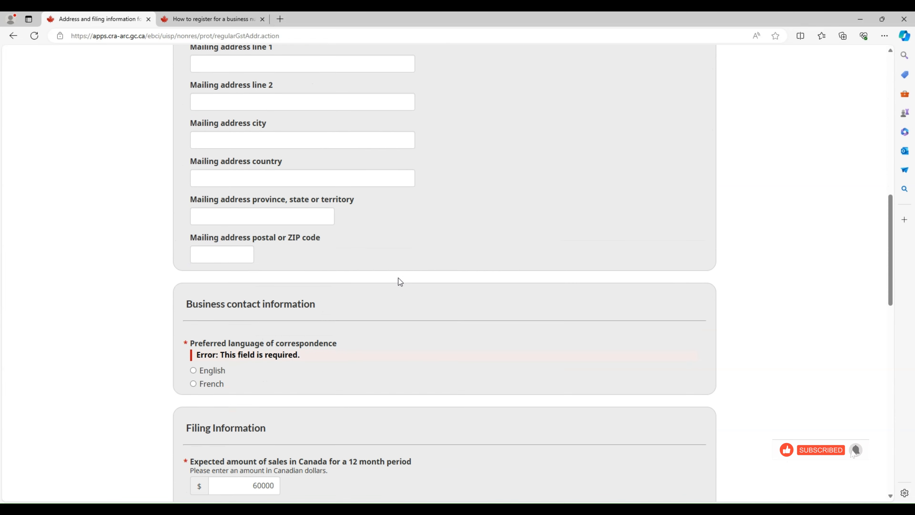
{"action": "scroll", "coordinate": [398, 278], "scroll_direction": "down", "scroll_amount": 3}
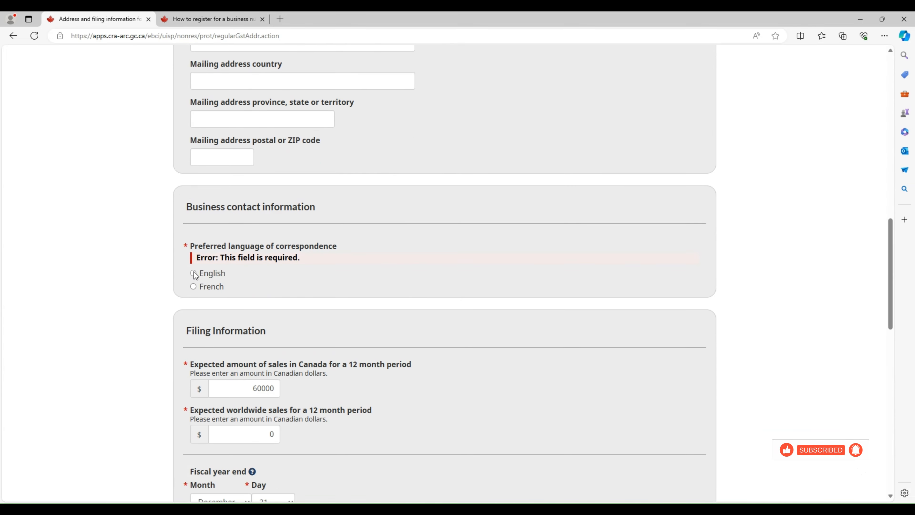
Choose English as the correspondence language and submit the page again
{"action": "left_click", "coordinate": [193, 273]}
{"action": "scroll", "coordinate": [369, 302], "scroll_direction": "down", "scroll_amount": 7}
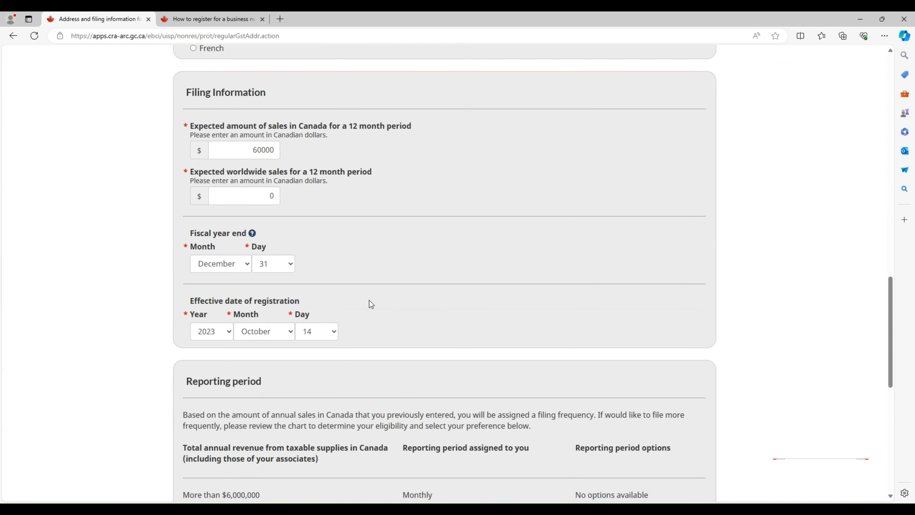
{"action": "scroll", "coordinate": [371, 305], "scroll_direction": "down", "scroll_amount": 10}
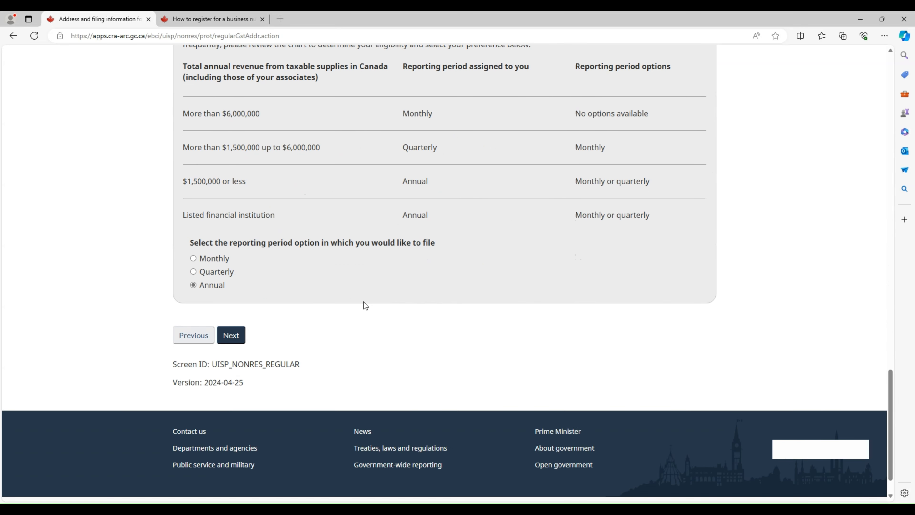
{"action": "left_click", "coordinate": [234, 338]}
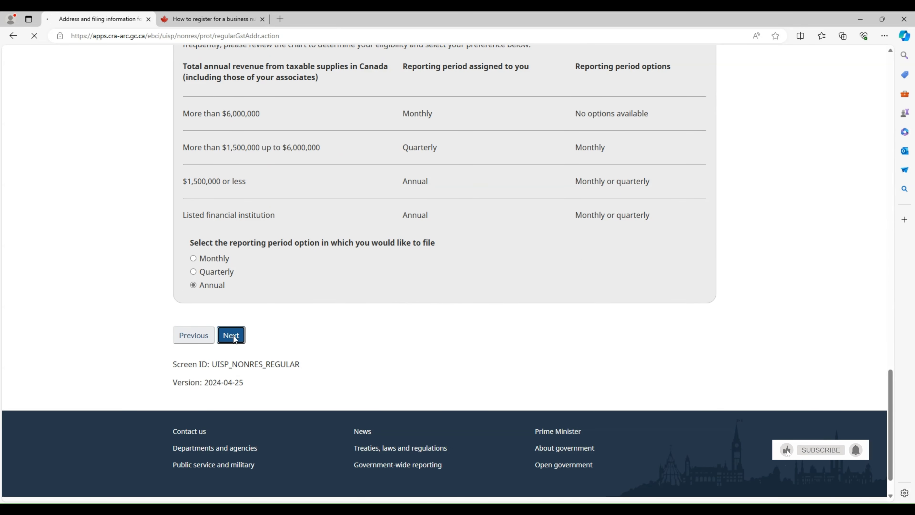
Scroll through the Review page summary down to the Confirmation checkbox and Submit button
{"action": "scroll", "coordinate": [357, 340], "scroll_direction": "down", "scroll_amount": 9}
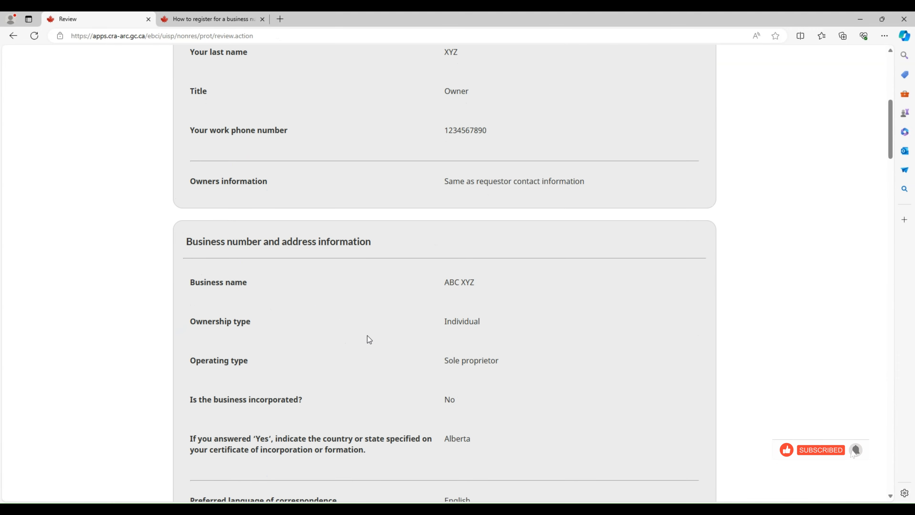
{"action": "scroll", "coordinate": [367, 335], "scroll_direction": "down", "scroll_amount": 20}
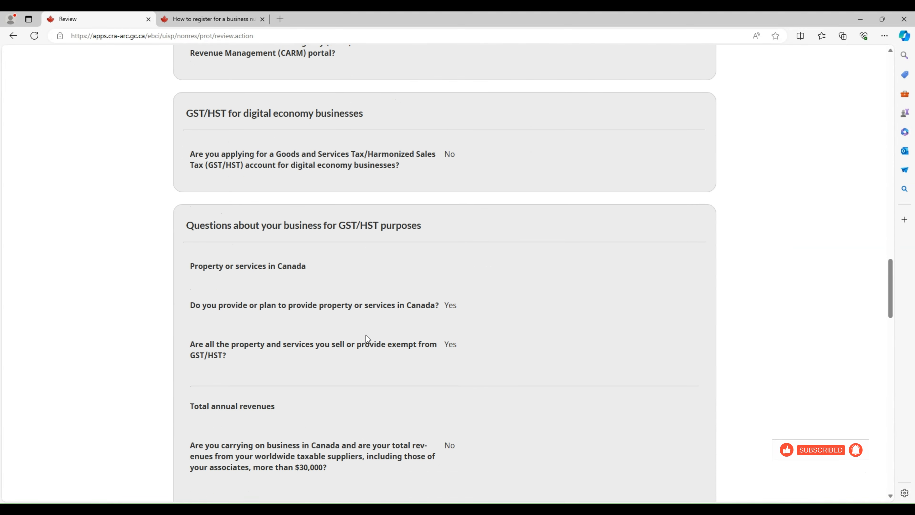
{"action": "scroll", "coordinate": [366, 335], "scroll_direction": "down", "scroll_amount": 20}
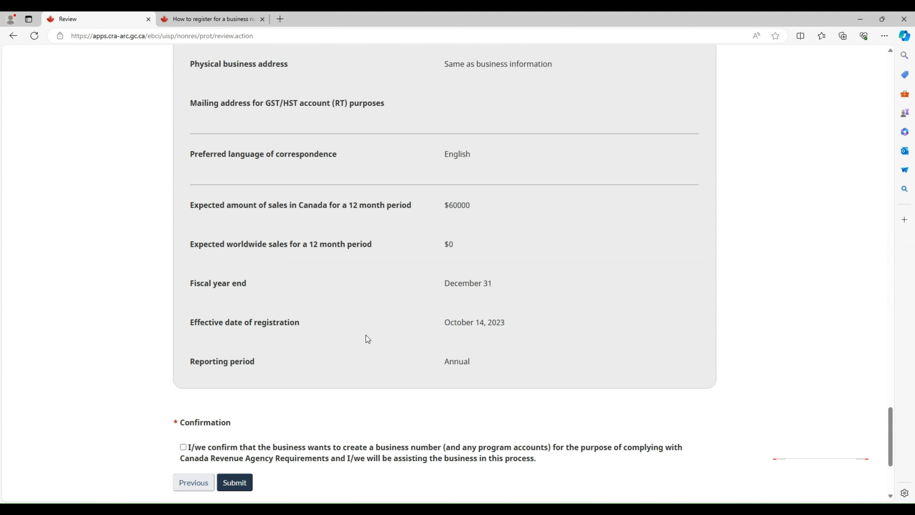
{"action": "scroll", "coordinate": [366, 339], "scroll_direction": "down", "scroll_amount": 4}
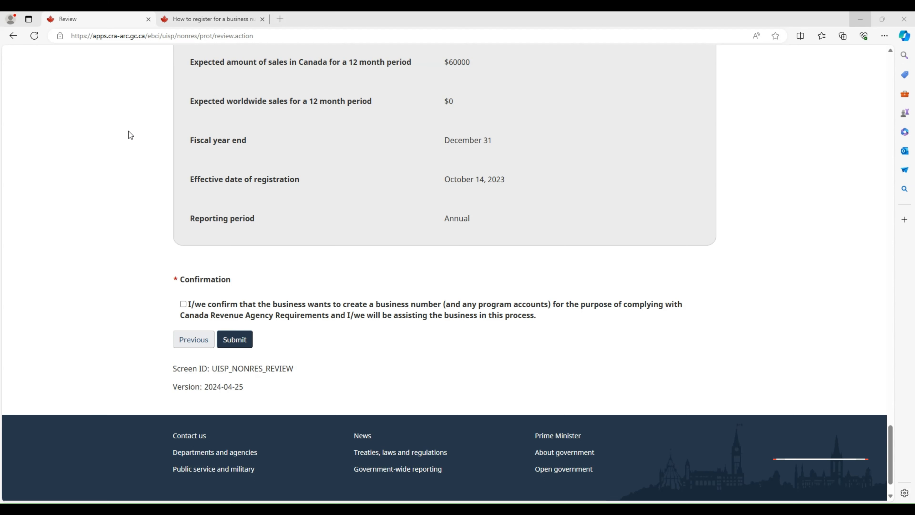
Switch to the 'How to register for a business number' guide and read its By mail or by fax and By phone sections
{"action": "left_click", "coordinate": [231, 20]}
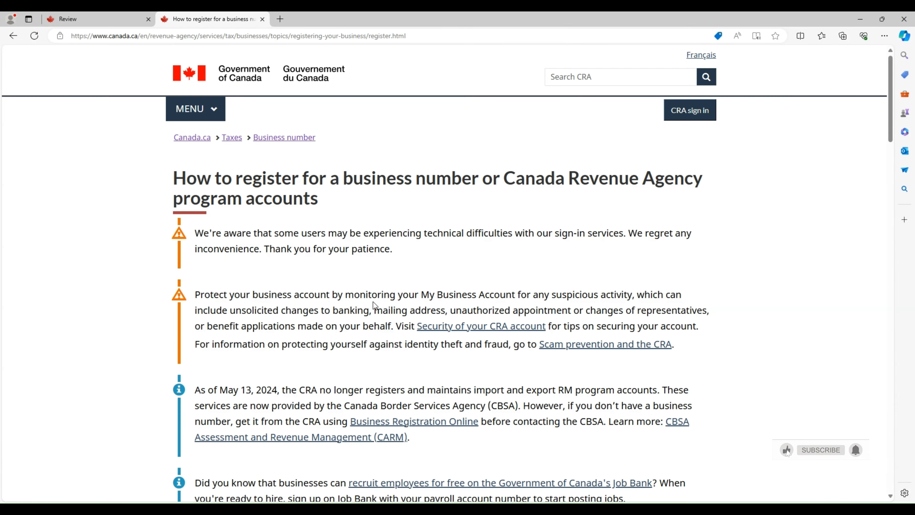
{"action": "scroll", "coordinate": [373, 302], "scroll_direction": "down", "scroll_amount": 15}
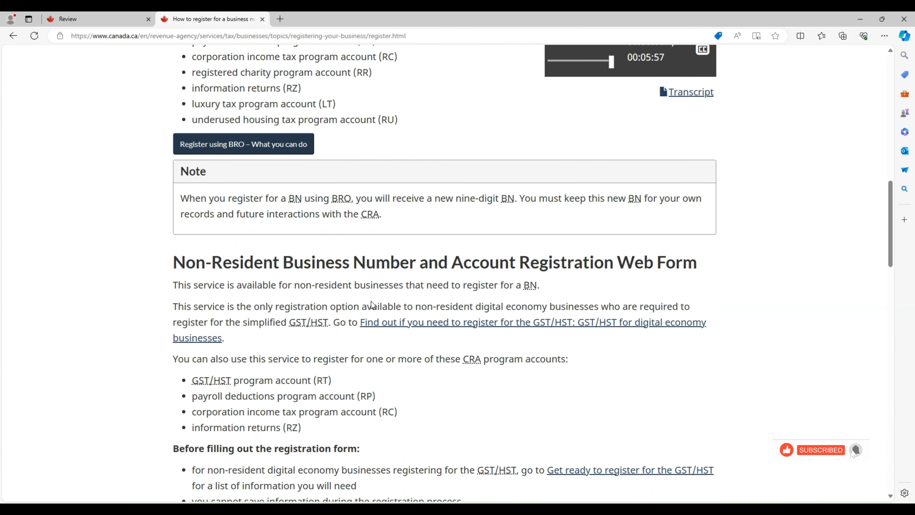
{"action": "scroll", "coordinate": [371, 302], "scroll_direction": "down", "scroll_amount": 1}
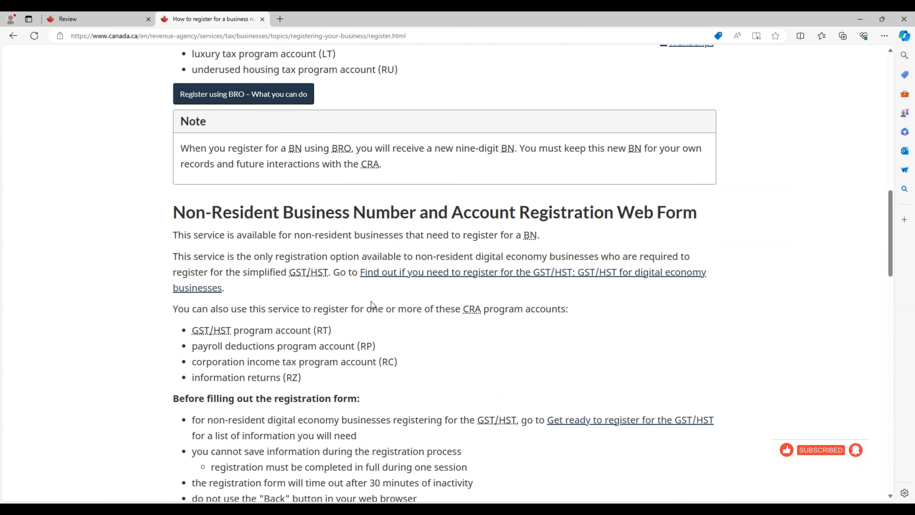
{"action": "scroll", "coordinate": [371, 303], "scroll_direction": "down", "scroll_amount": 8}
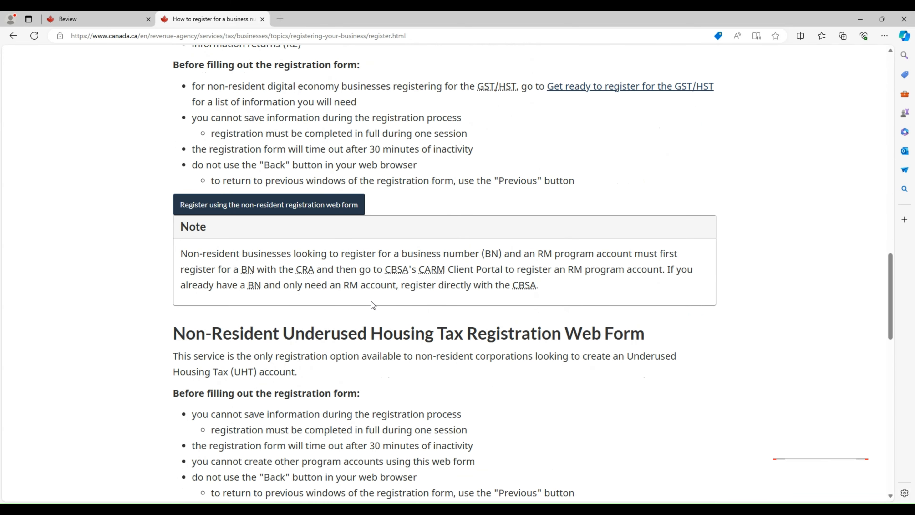
{"action": "scroll", "coordinate": [371, 302], "scroll_direction": "down", "scroll_amount": 2}
{"action": "scroll", "coordinate": [372, 302], "scroll_direction": "down", "scroll_amount": 3}
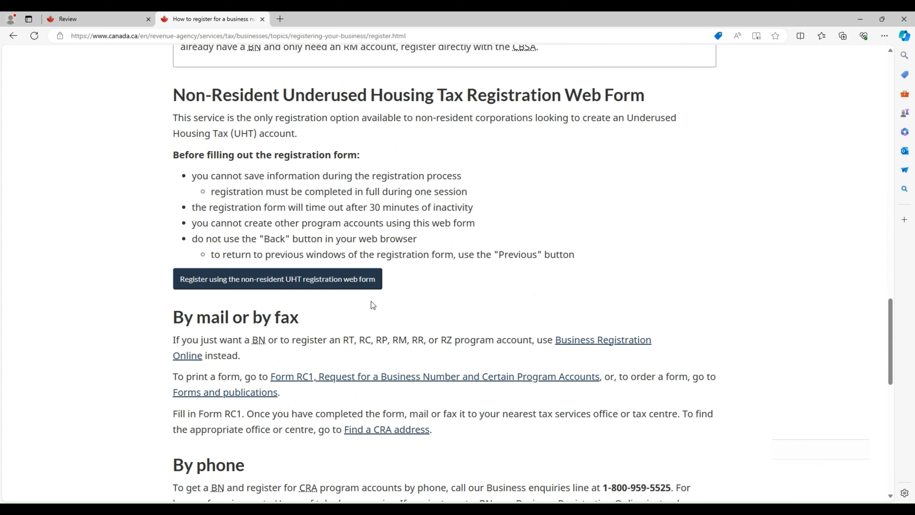
{"action": "scroll", "coordinate": [371, 302], "scroll_direction": "down", "scroll_amount": 1}
{"action": "scroll", "coordinate": [371, 302], "scroll_direction": "down", "scroll_amount": 1}
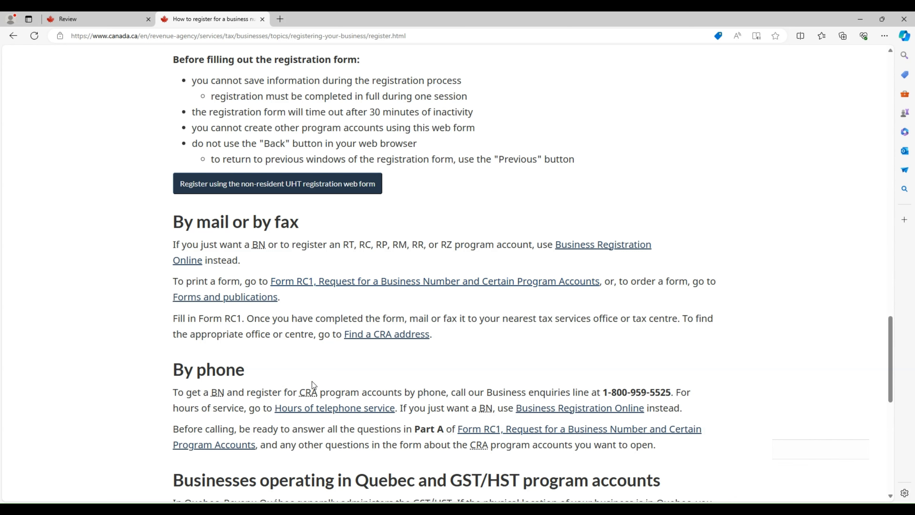
{"action": "left_click_drag", "start_coordinate": [257, 381], "coordinate": [157, 366]}
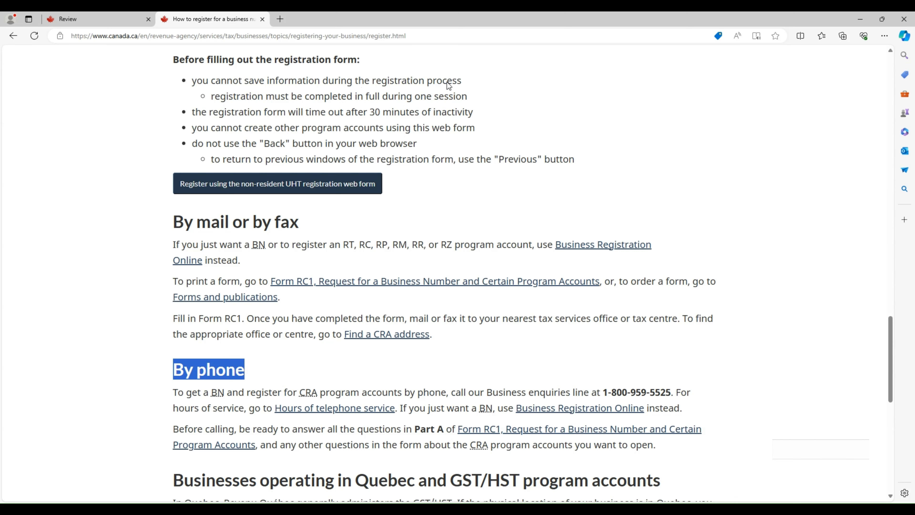
{"action": "left_click", "coordinate": [402, 126]}
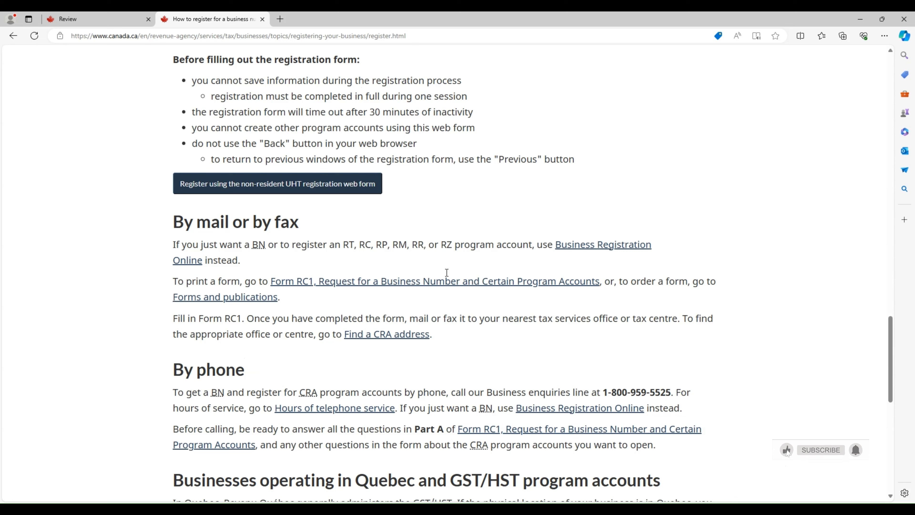